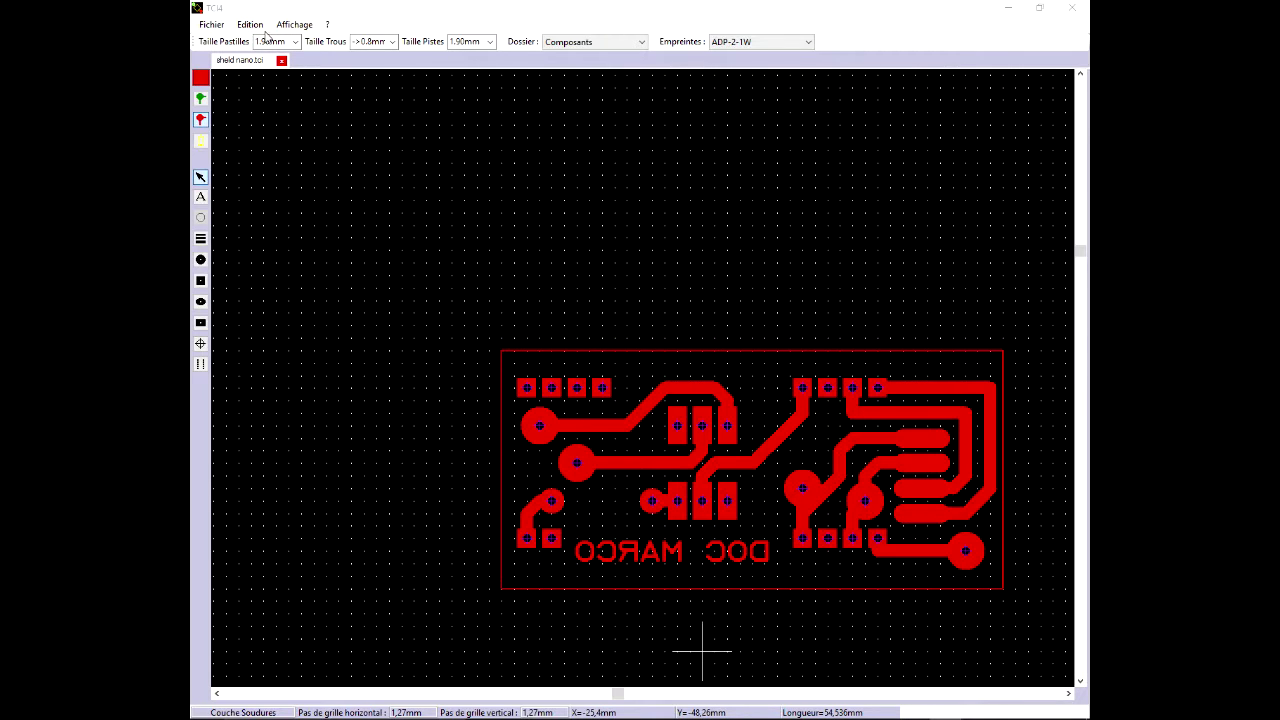
pyautogui.click(259, 30)
pyautogui.click(259, 30)
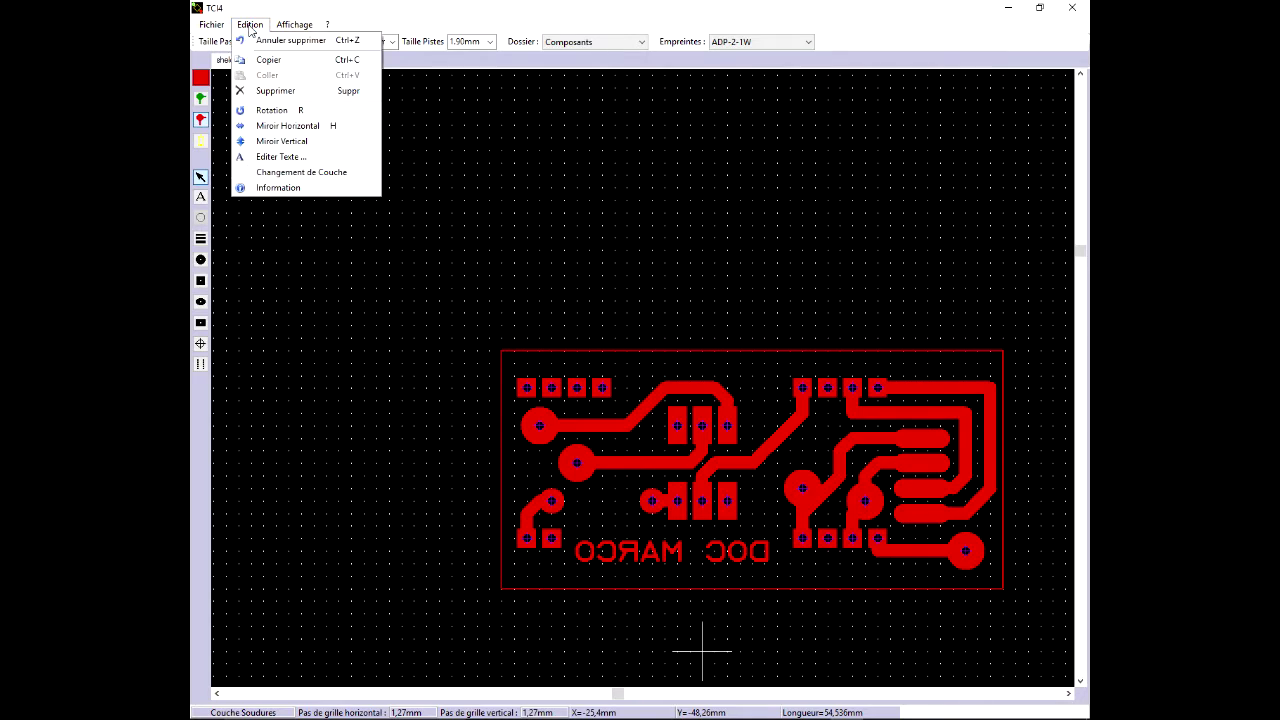
pyautogui.click(250, 24)
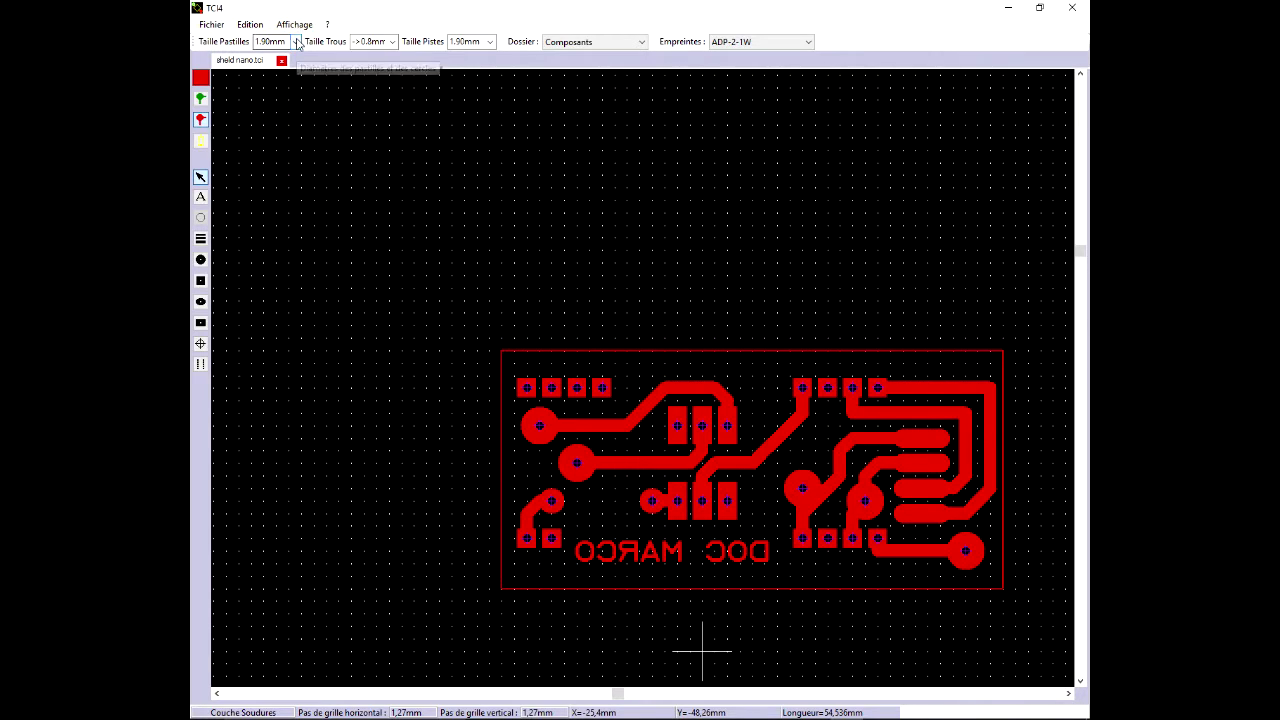
# Set the grid spacing to 1.27 mm both horizontally and vertically.
pyautogui.click(296, 26)
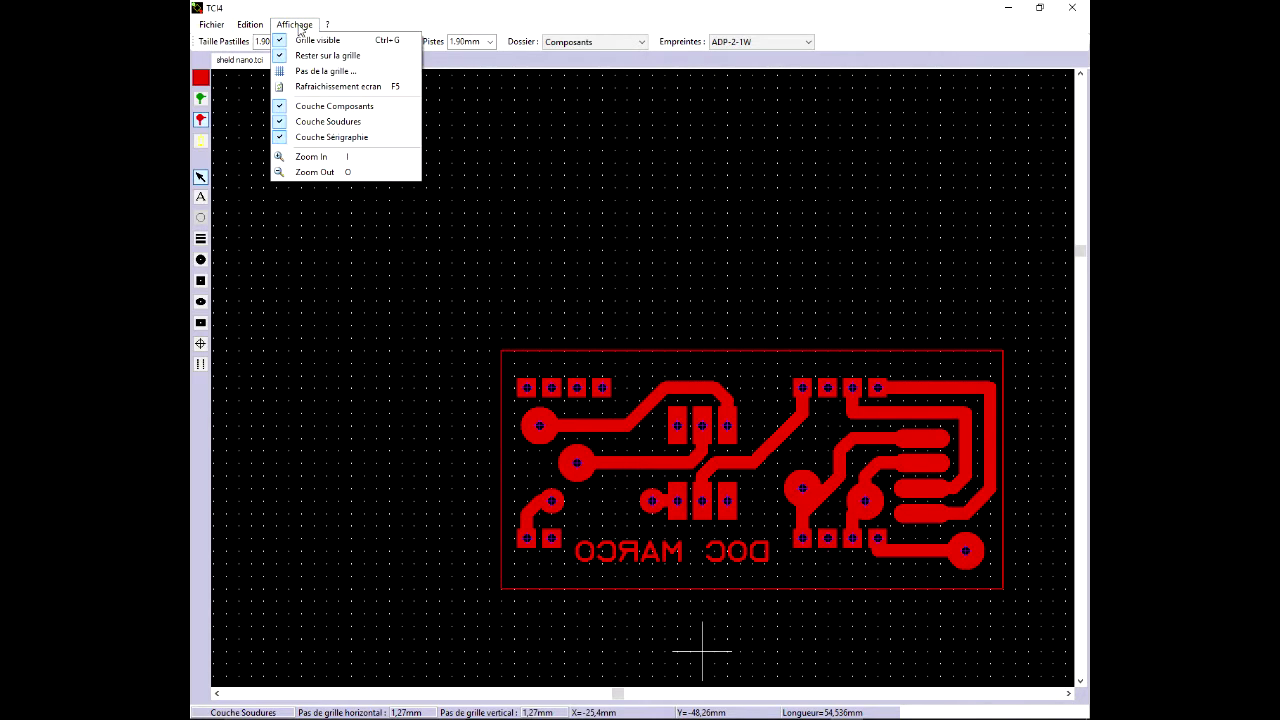
pyautogui.click(325, 72)
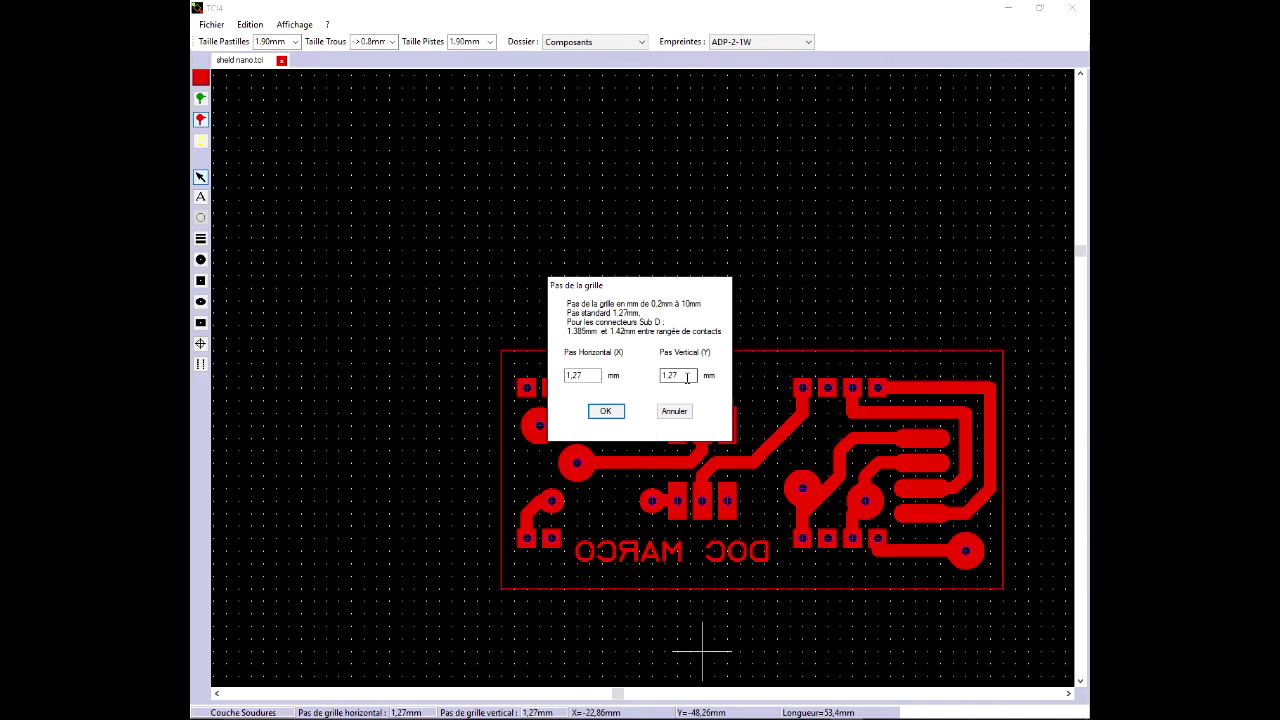
pyautogui.click(606, 411)
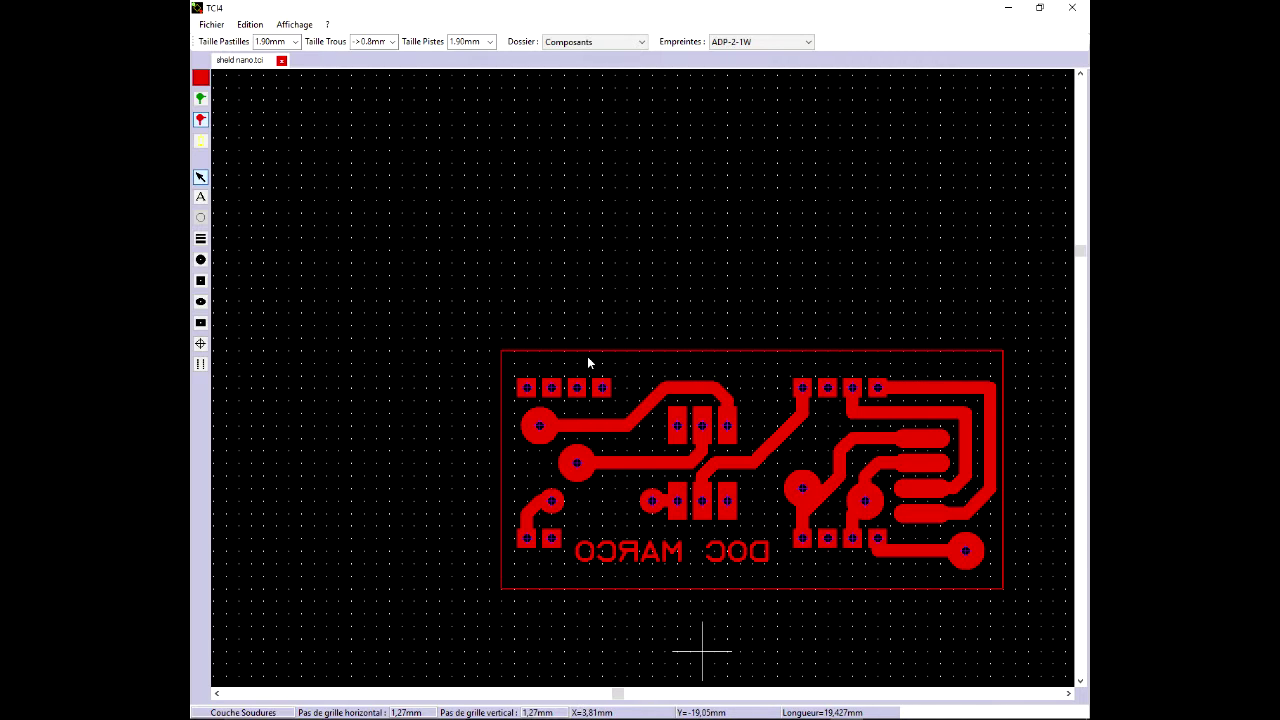
# Set the pad size to 1.90 mm and place a row of four square pads 2.54 mm apart above the existing circuit's upper-left pads.
pyautogui.scroll(1, 668, 296)
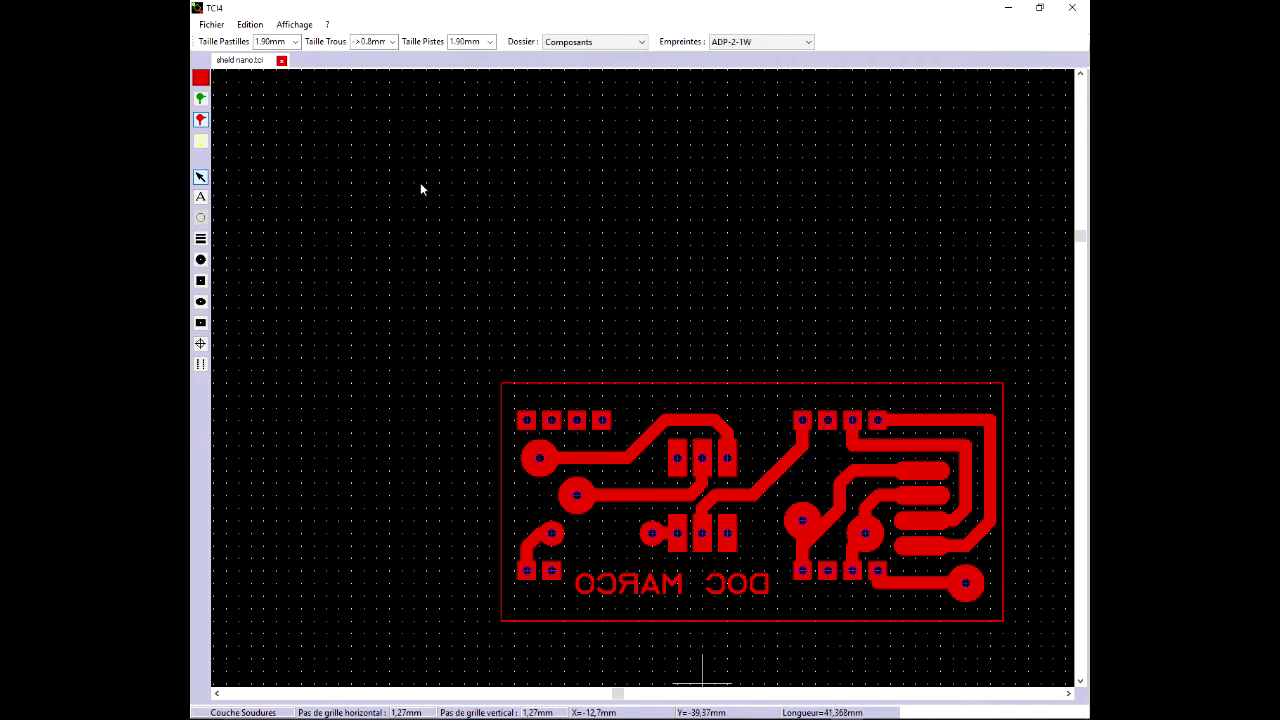
pyautogui.click(295, 42)
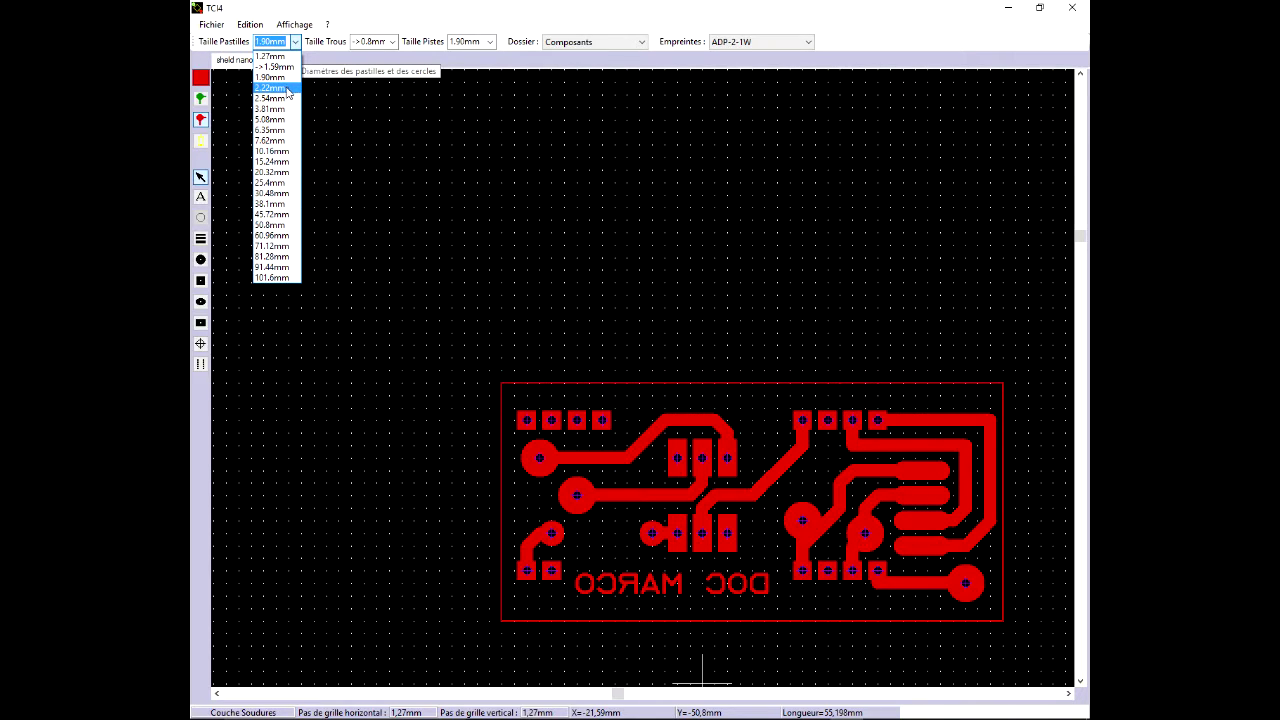
pyautogui.click(283, 78)
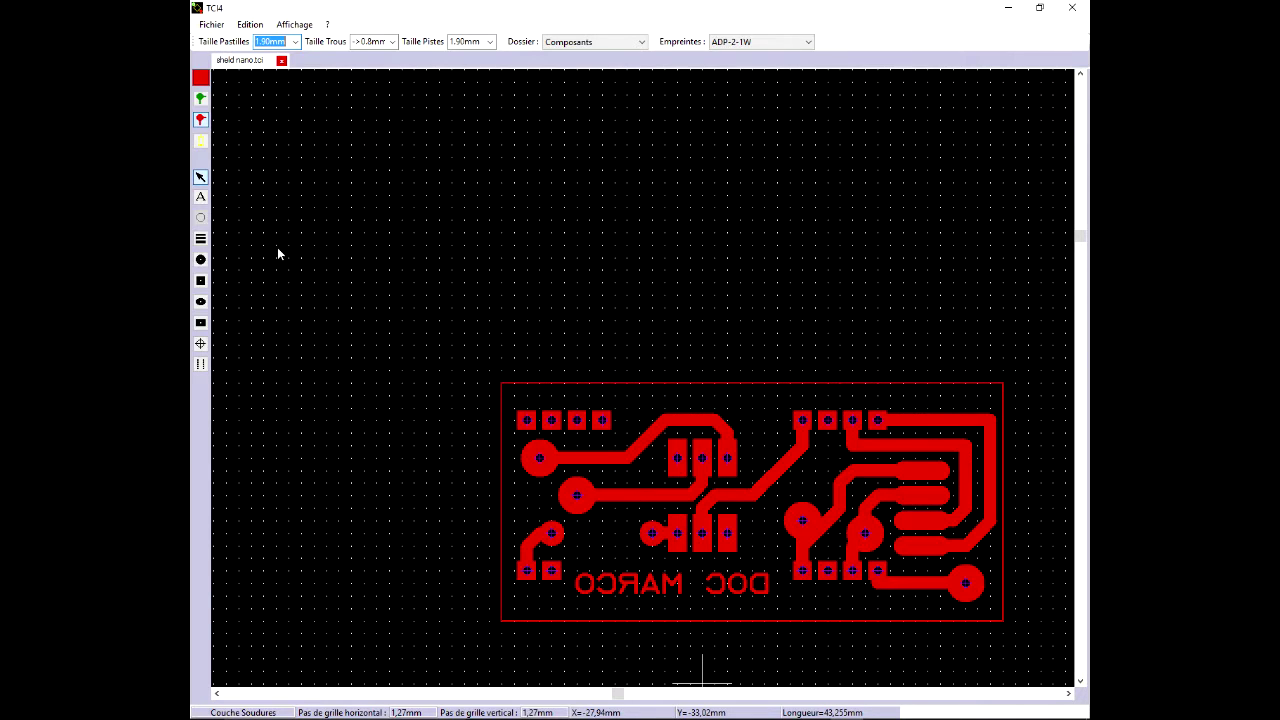
pyautogui.click(201, 282)
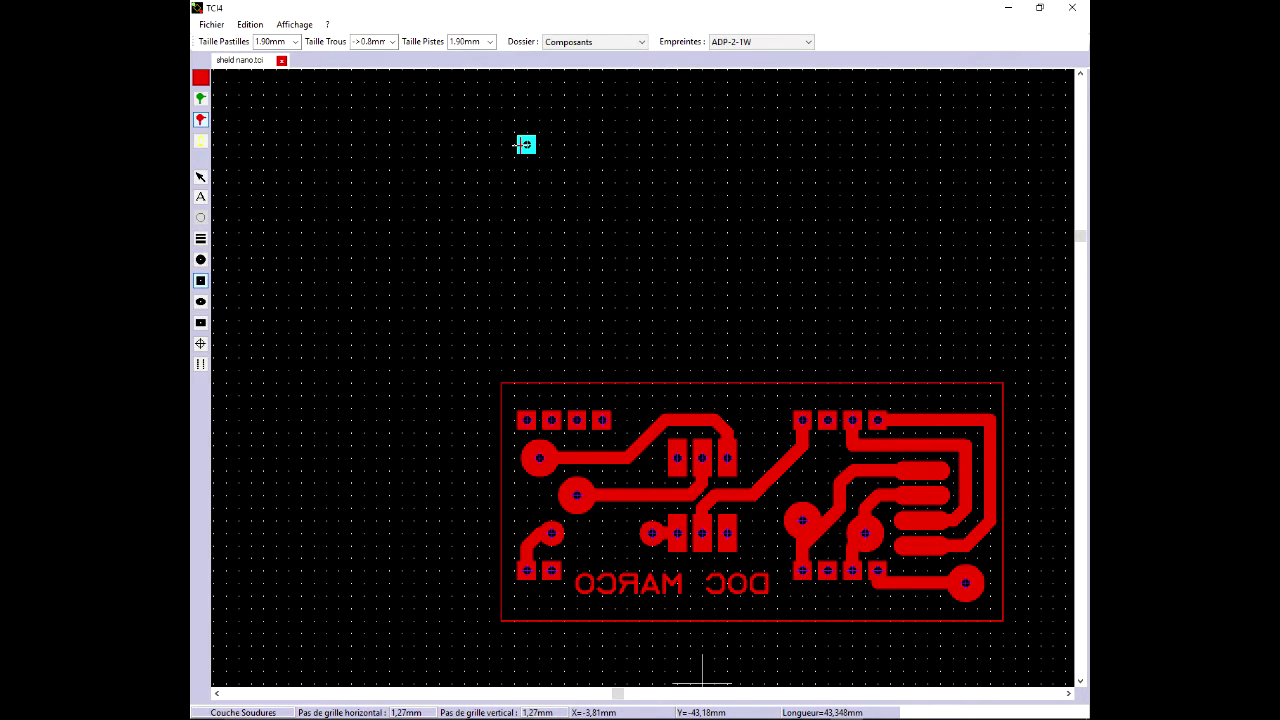
pyautogui.click(526, 131)
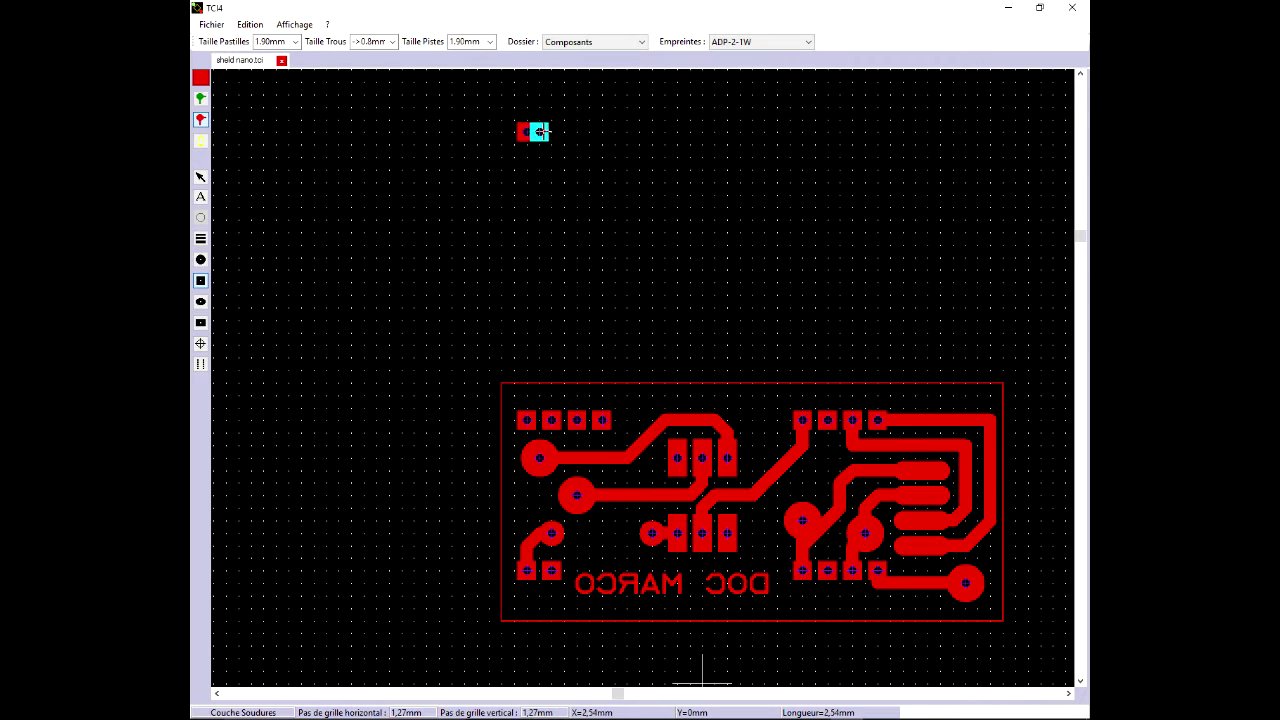
pyautogui.click(551, 131)
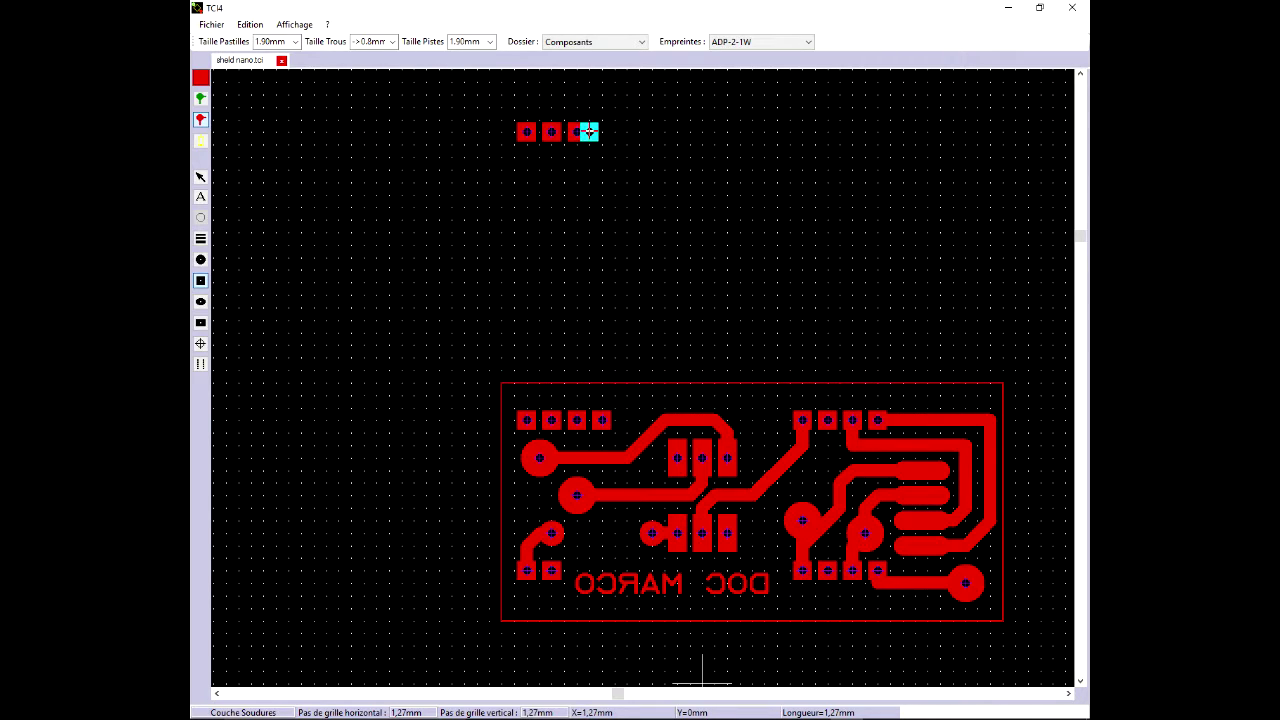
pyautogui.click(576, 131)
pyautogui.click(600, 131)
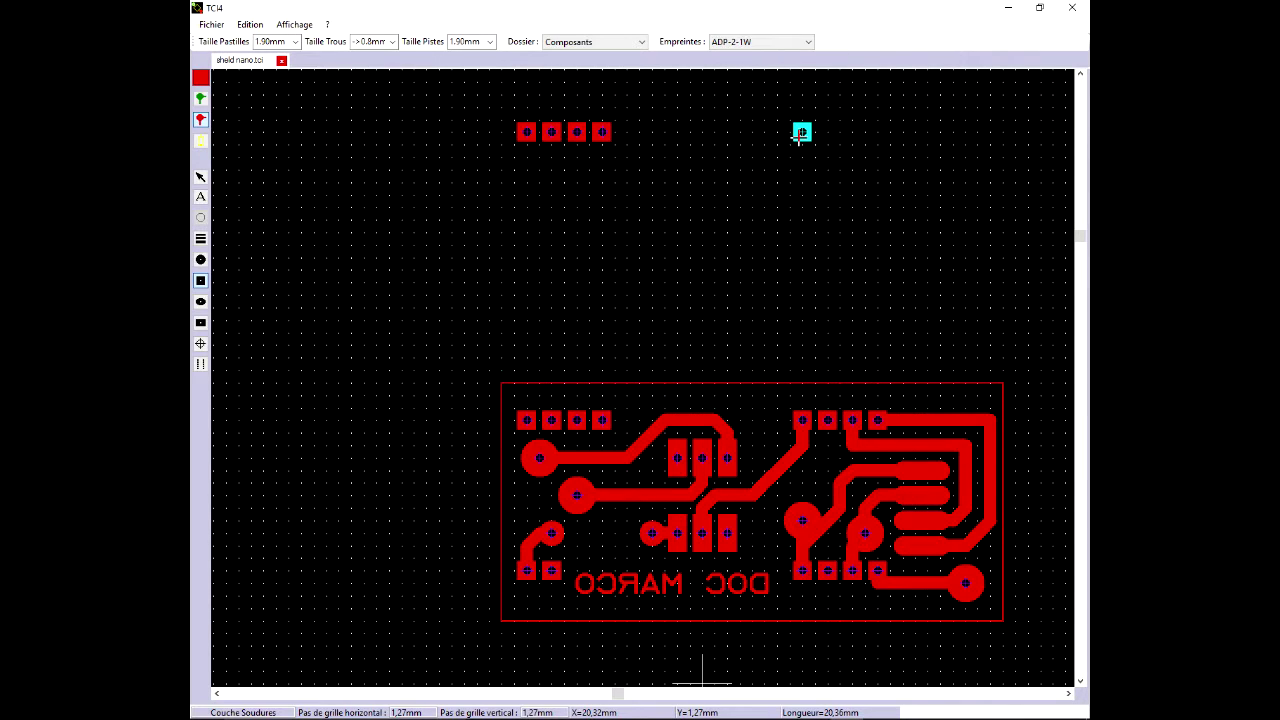
# Place four more square pads 2.54 mm apart in the same row, above the existing circuit's upper-right pad group.
pyautogui.click(801, 131)
pyautogui.click(826, 131)
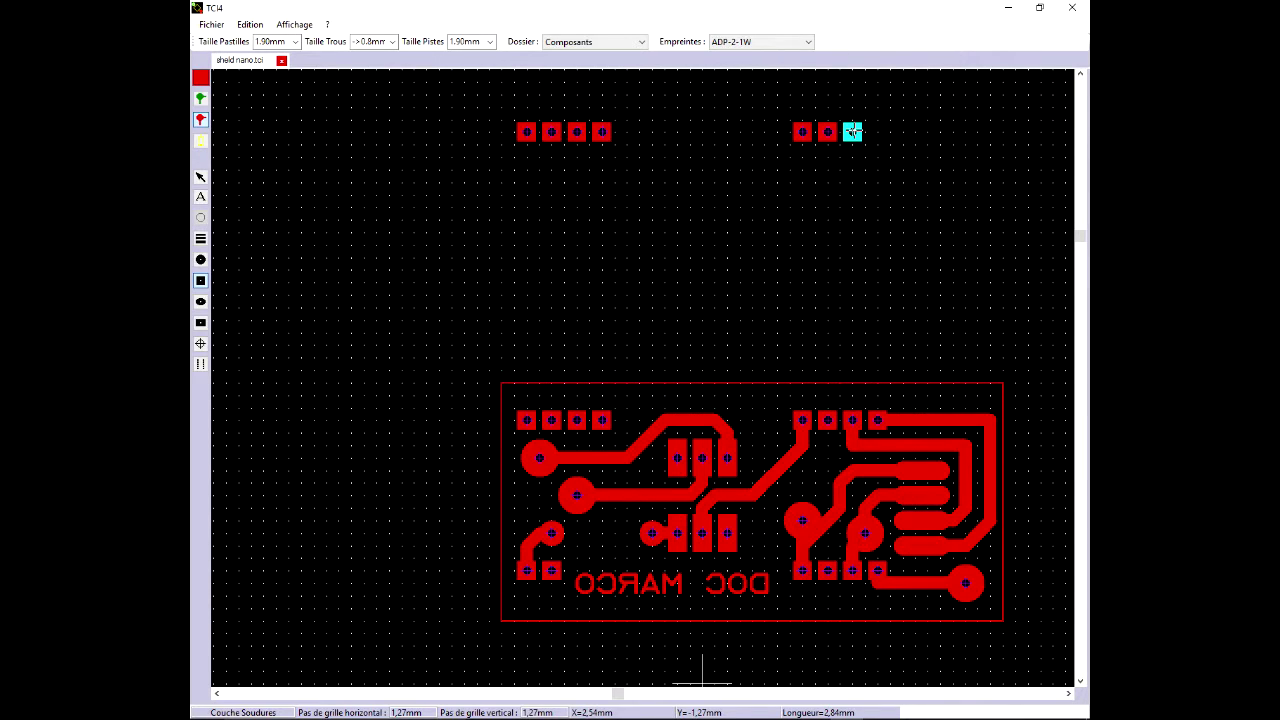
pyautogui.click(852, 131)
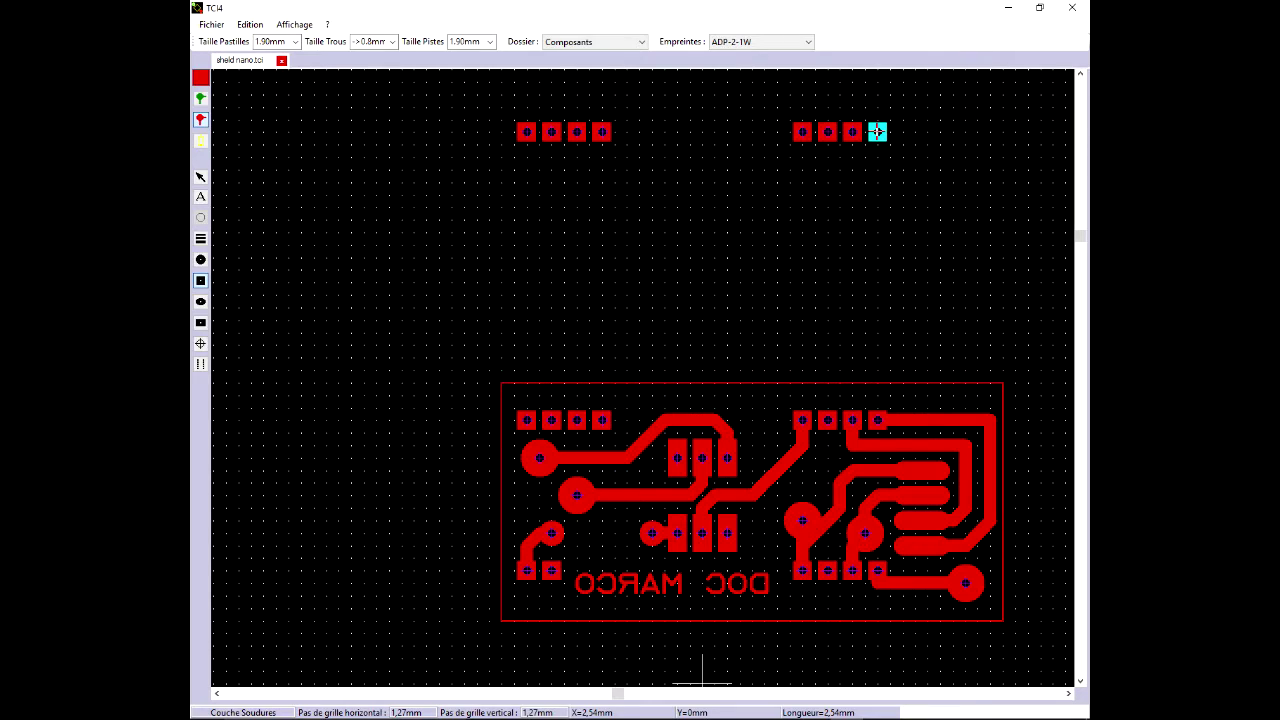
pyautogui.click(877, 131)
# Add a lower row of square pads: four beneath the new right group and two beneath the first two pads of the left group.
pyautogui.click(877, 283)
pyautogui.click(852, 283)
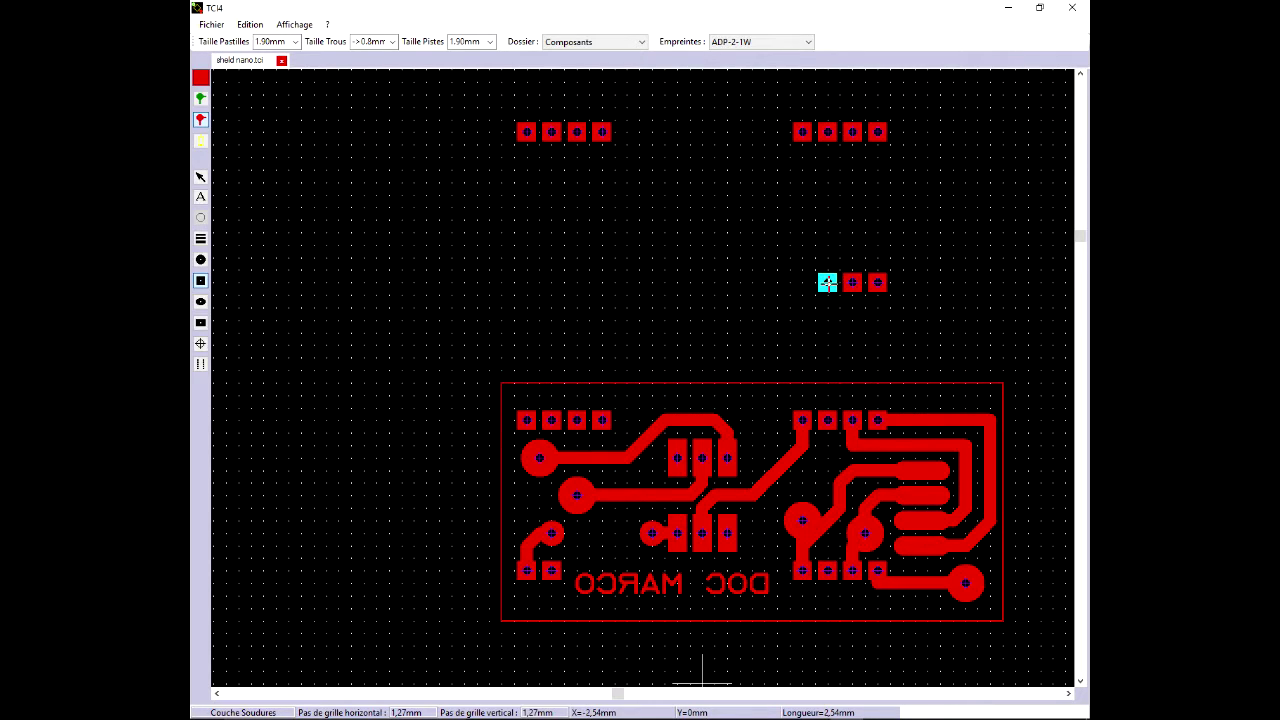
pyautogui.click(827, 283)
pyautogui.click(802, 282)
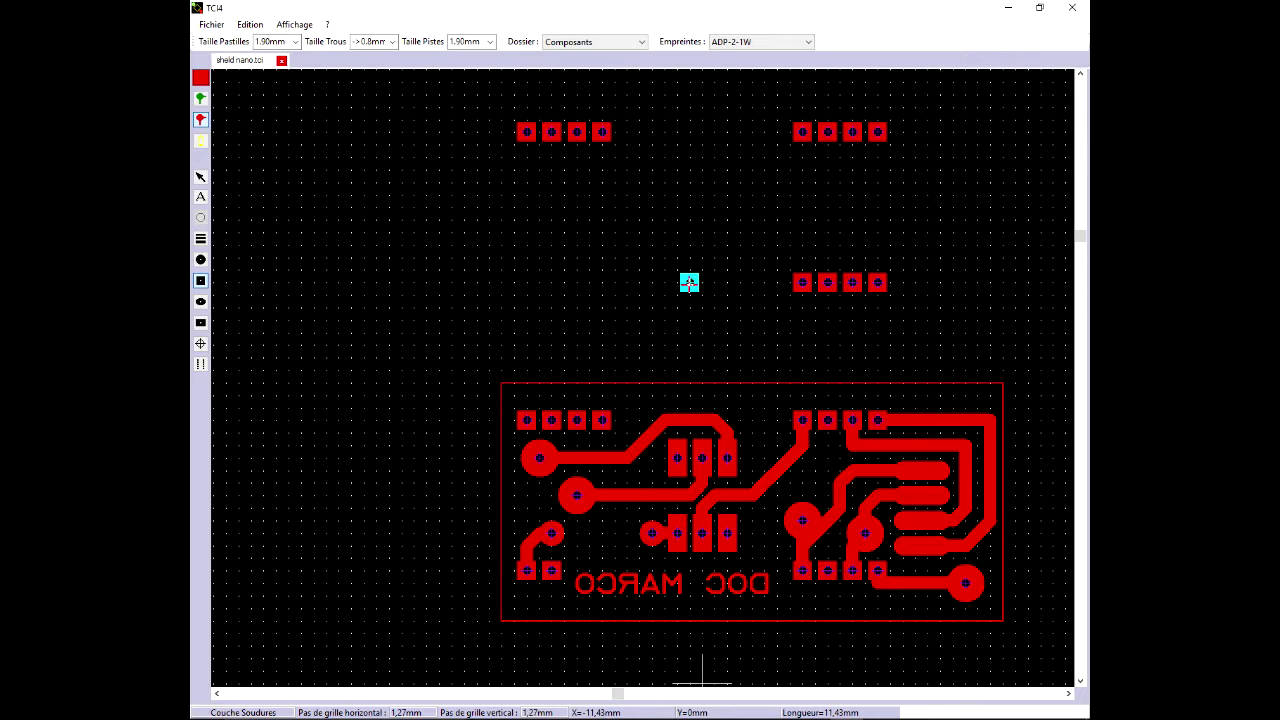
pyautogui.click(526, 283)
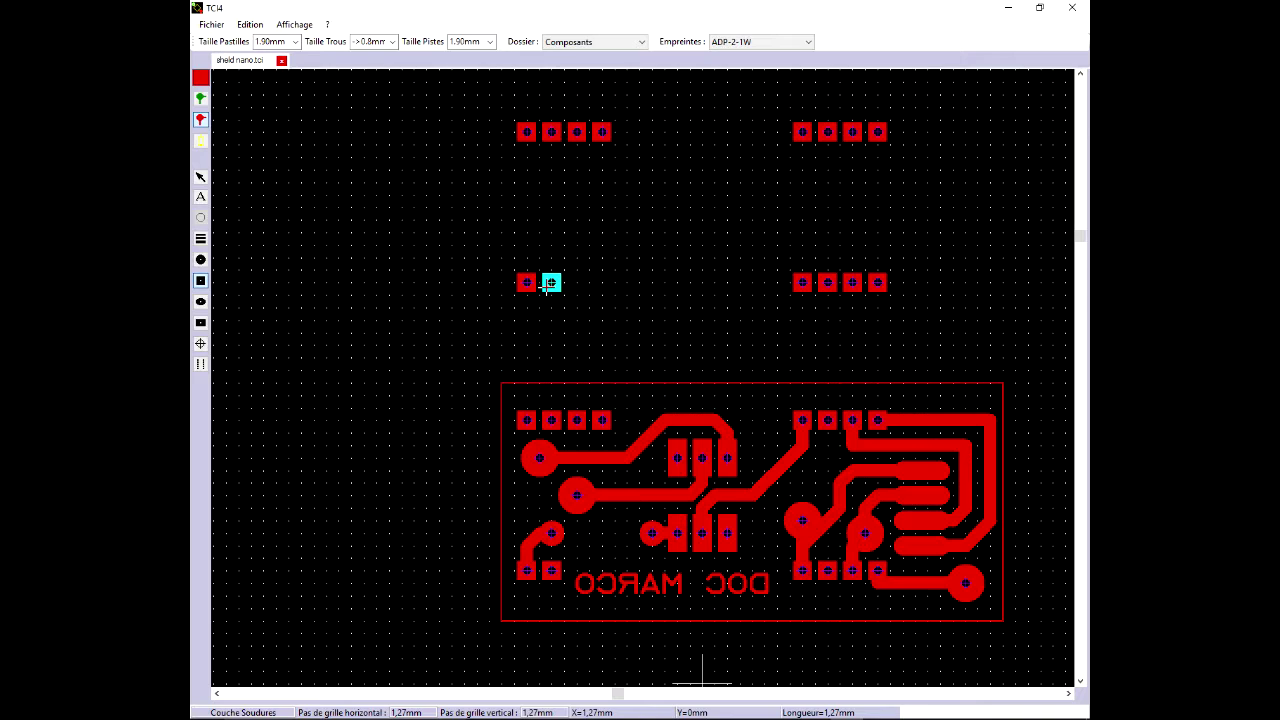
pyautogui.click(551, 283)
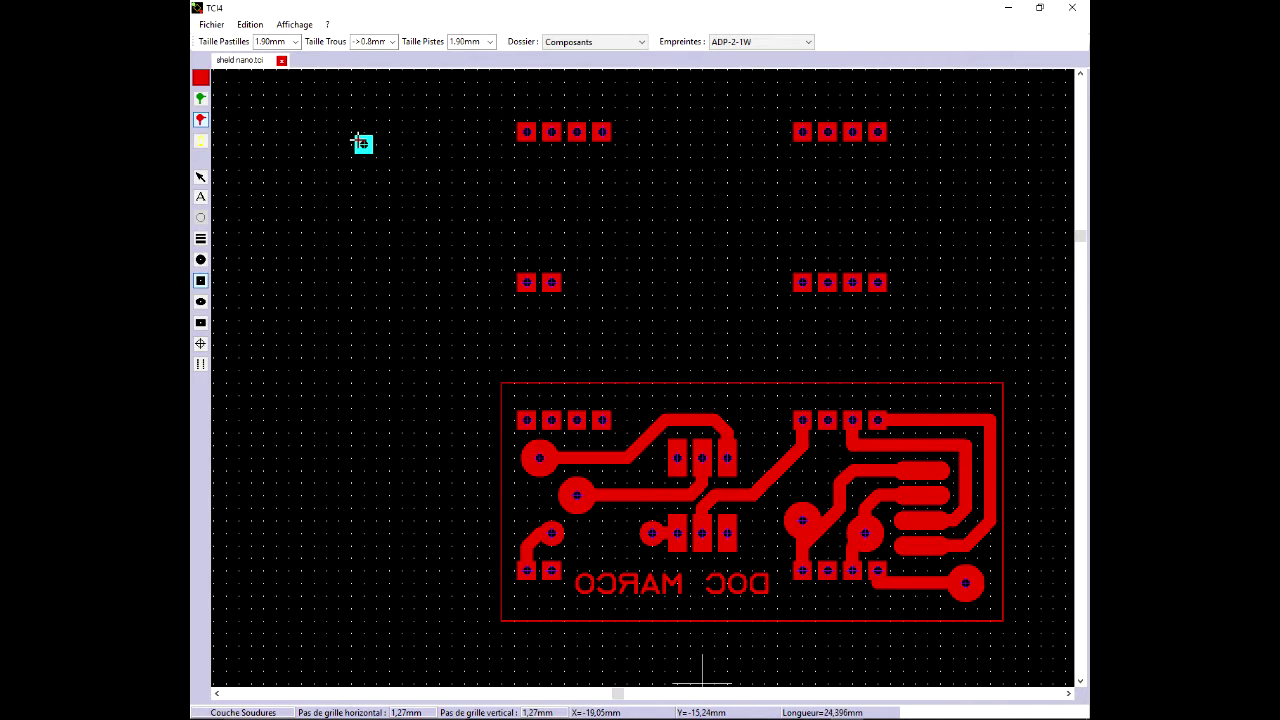
# Set the track width to 1.90 mm and draw a horizontal track 3.81 mm long just below and right of the upper-right pad group.
pyautogui.click(490, 42)
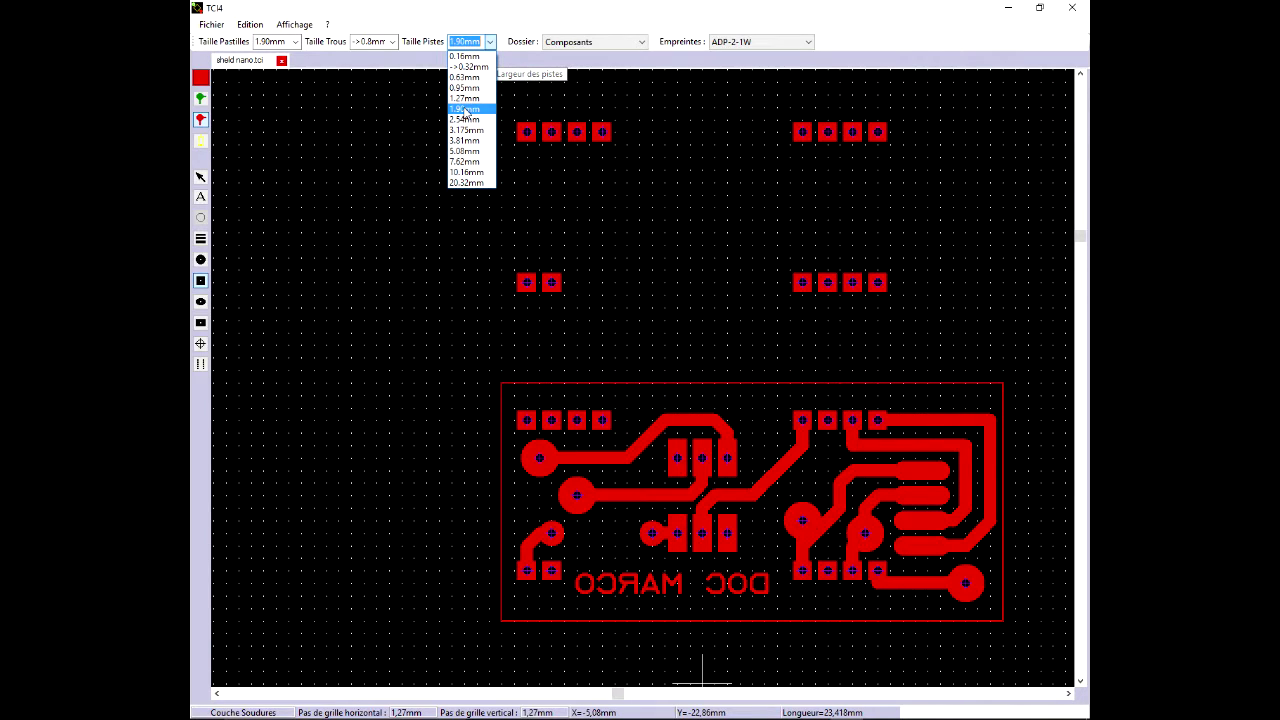
pyautogui.click(465, 109)
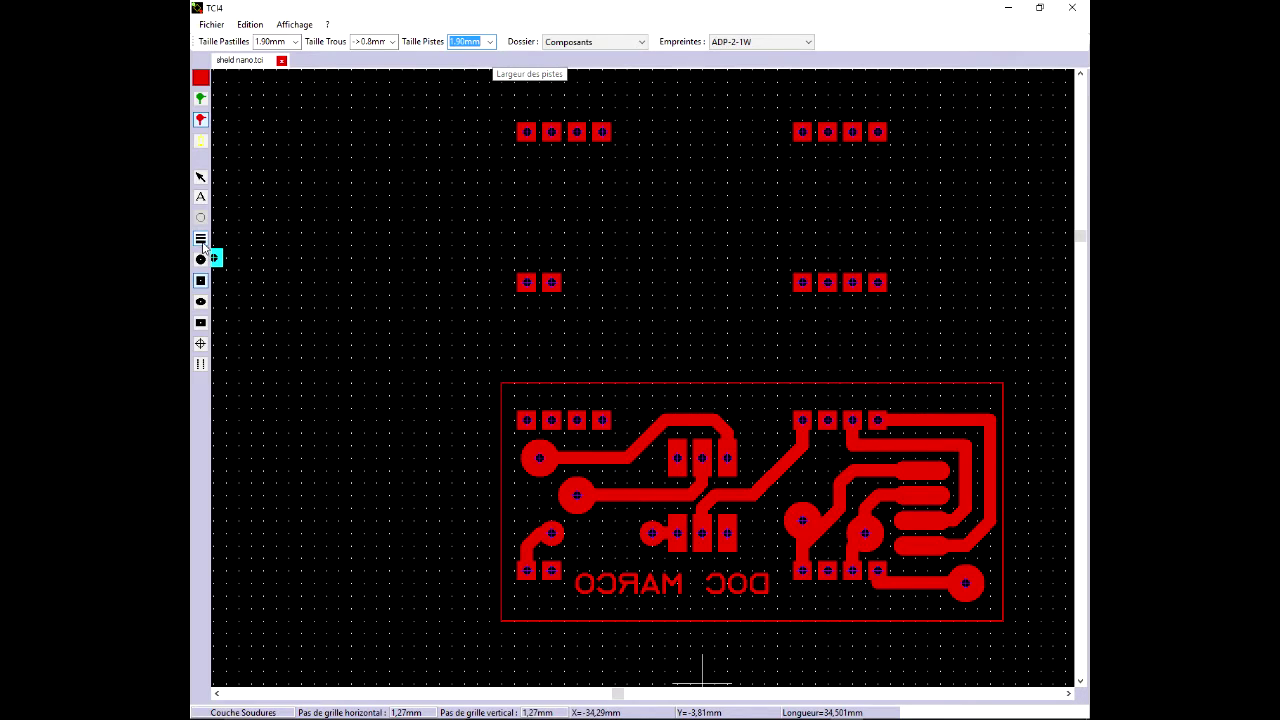
pyautogui.click(201, 239)
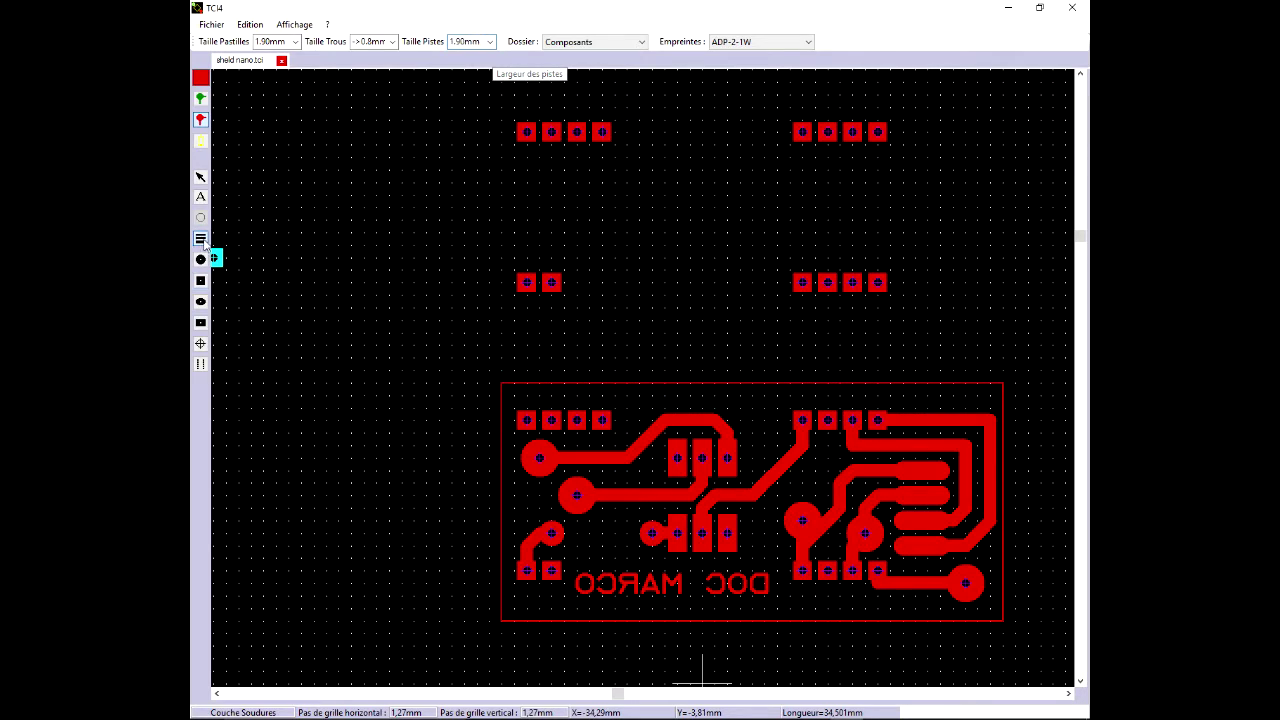
pyautogui.click(893, 181)
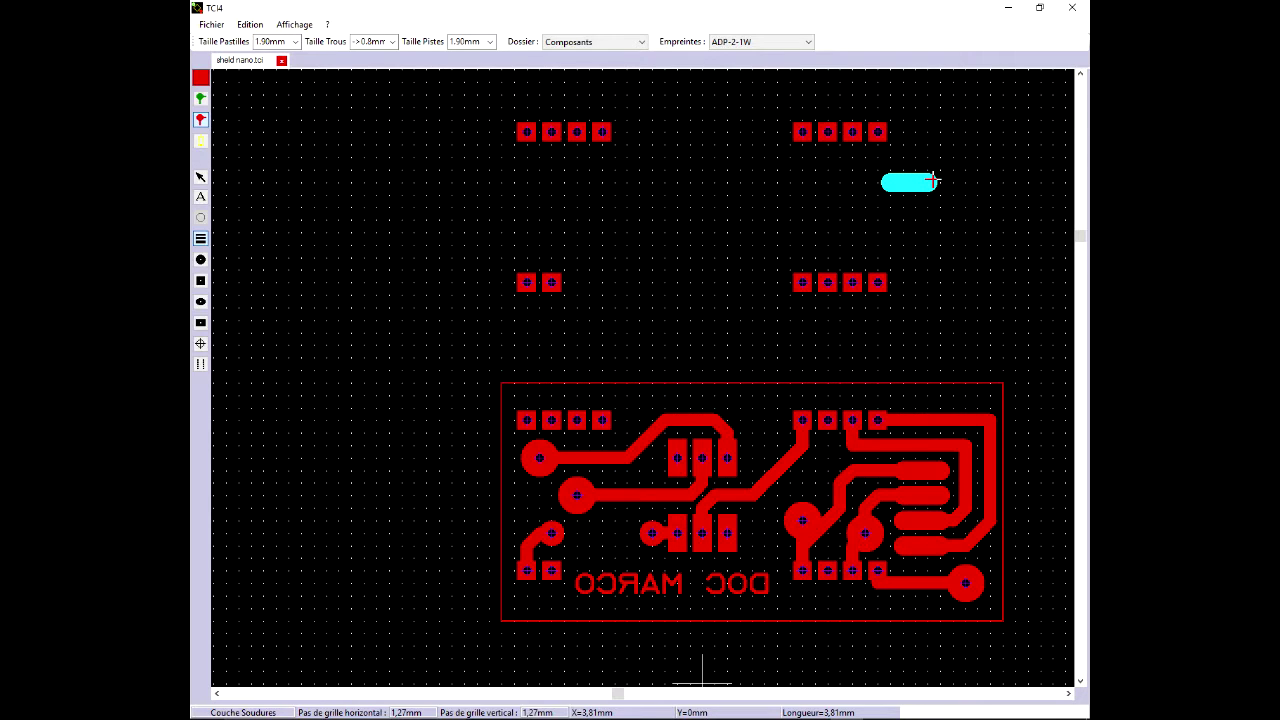
pyautogui.click(932, 181)
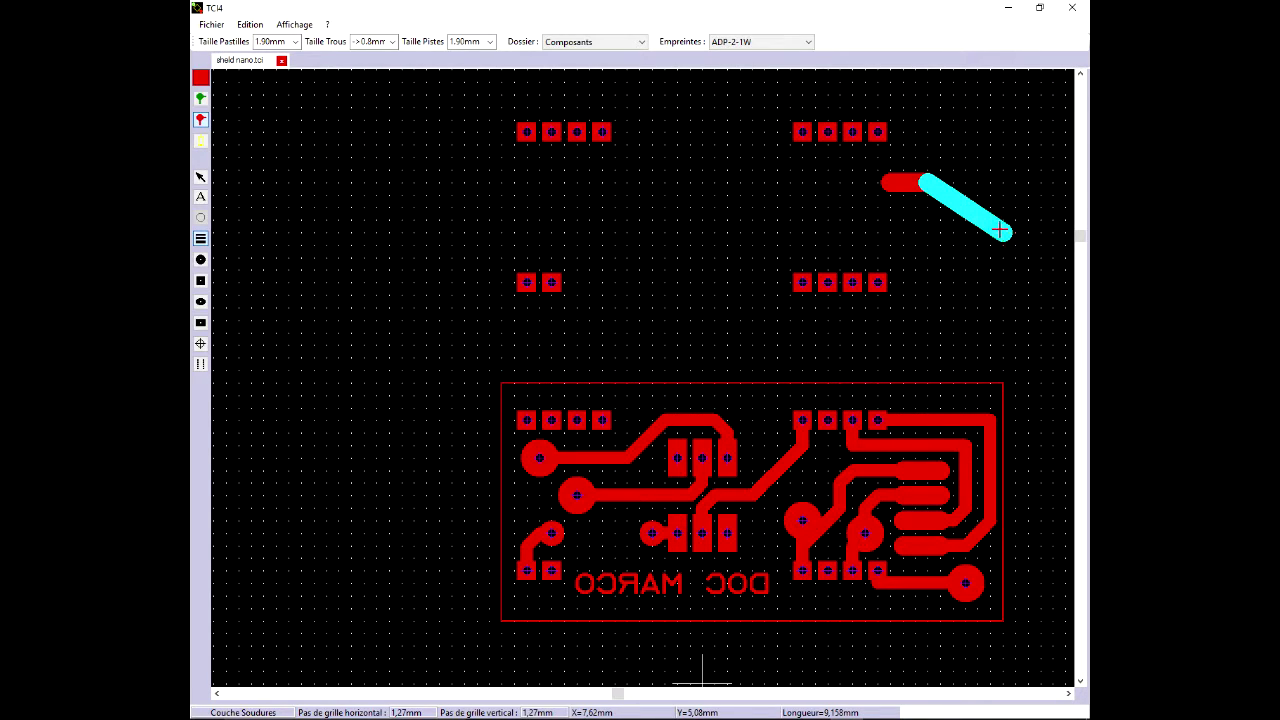
pyautogui.rightClick(968, 218)
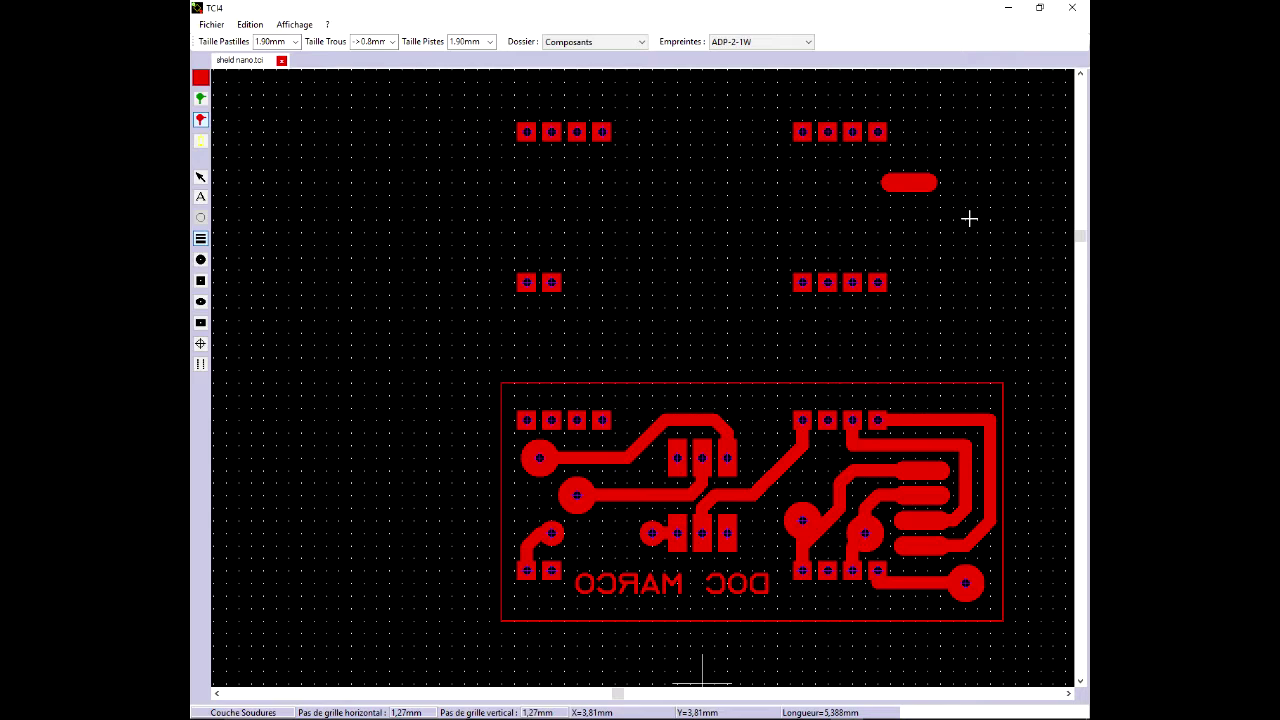
# Draw three more parallel 3.81 mm horizontal tracks beneath the first one, spaced two grid steps apart.
pyautogui.click(891, 207)
pyautogui.click(930, 206)
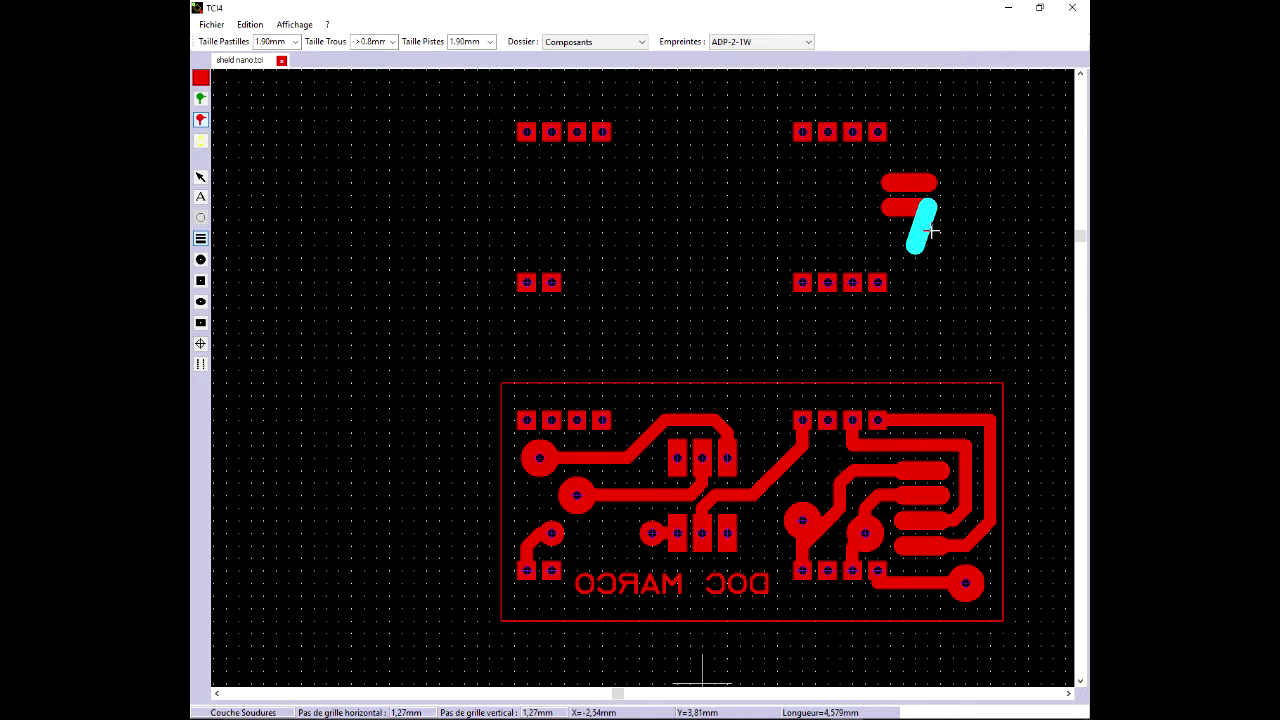
pyautogui.rightClick(942, 224)
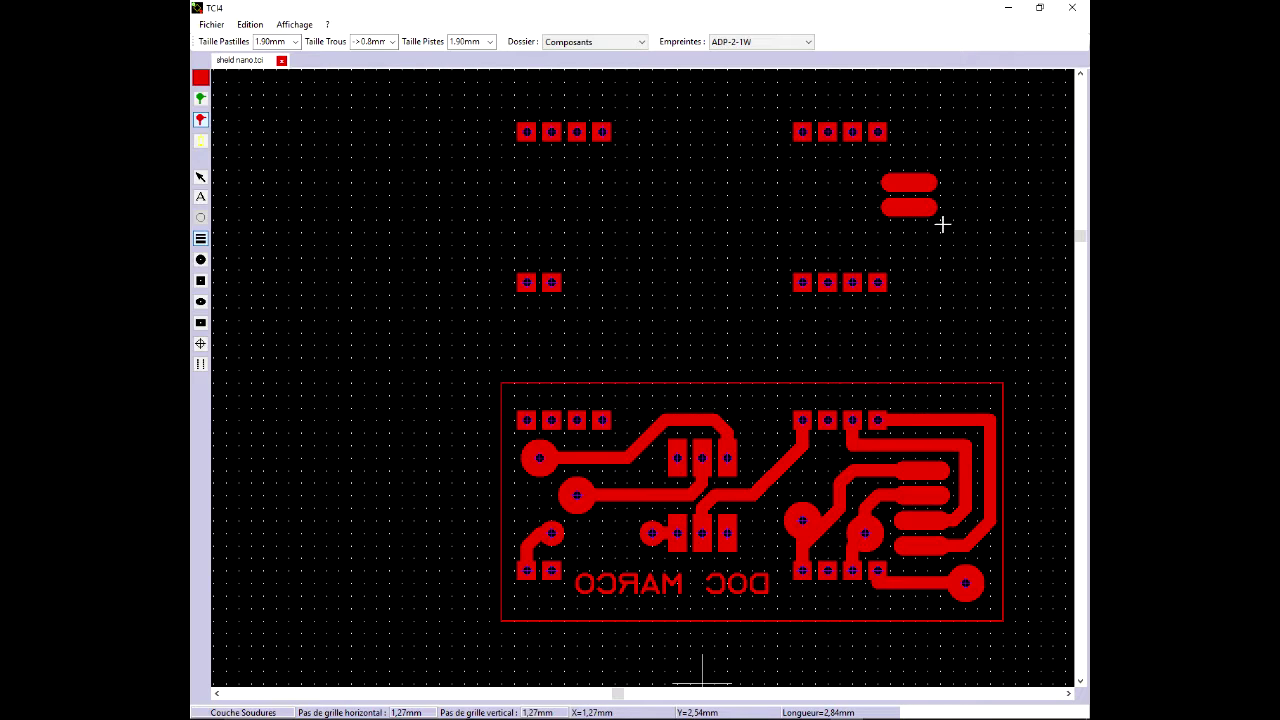
pyautogui.click(888, 234)
pyautogui.click(928, 232)
pyautogui.rightClick(926, 232)
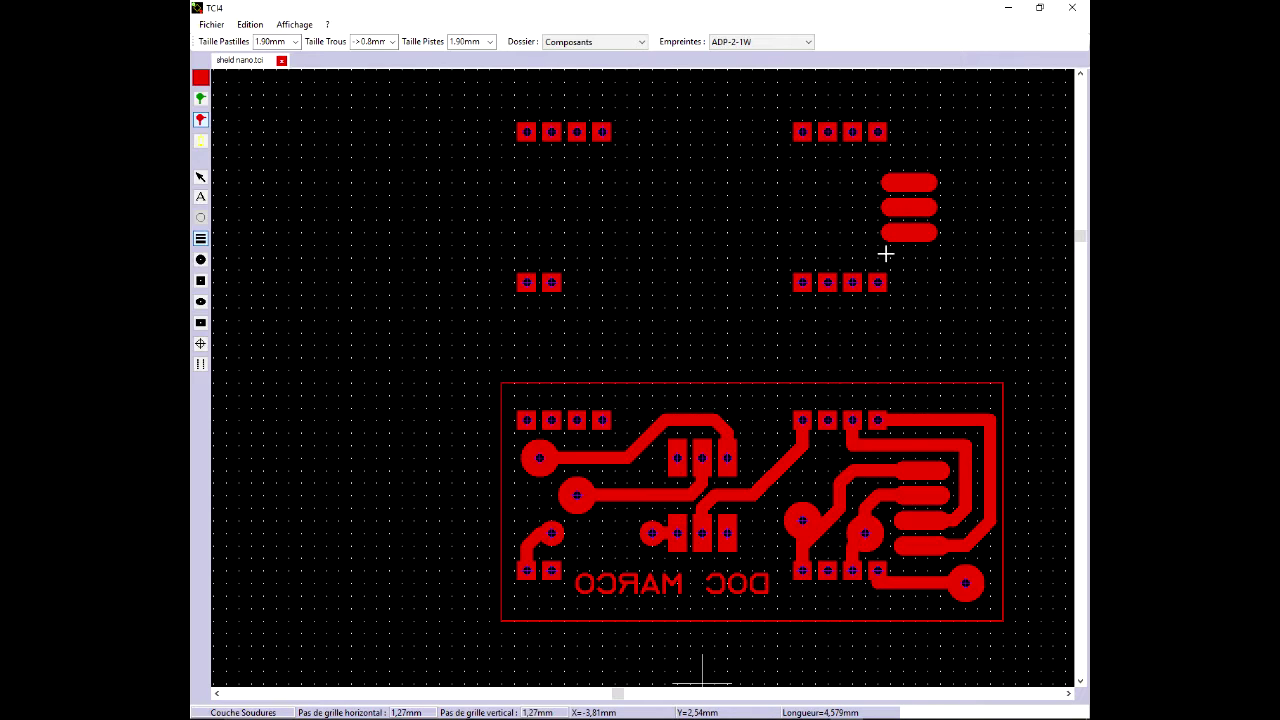
pyautogui.click(892, 258)
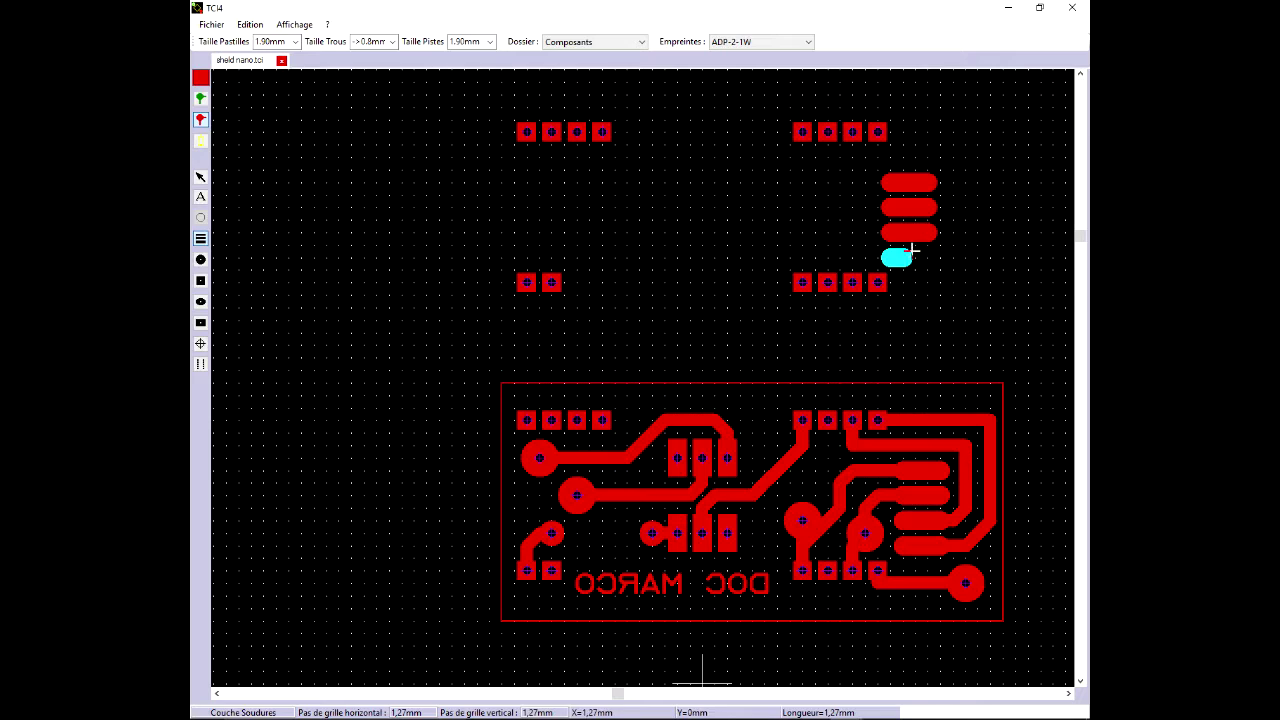
pyautogui.click(929, 258)
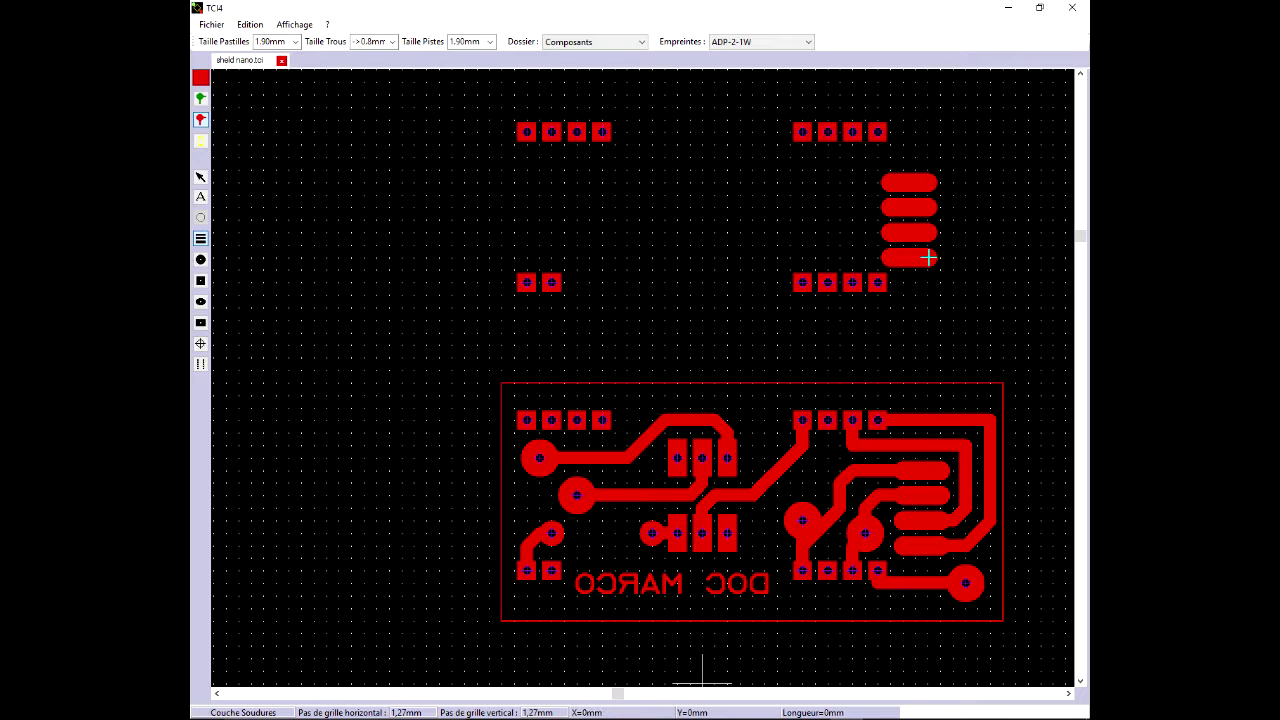
# Select the four new horizontal tracks together and move them one grid step to the right, away from the square pads.
pyautogui.click(200, 176)
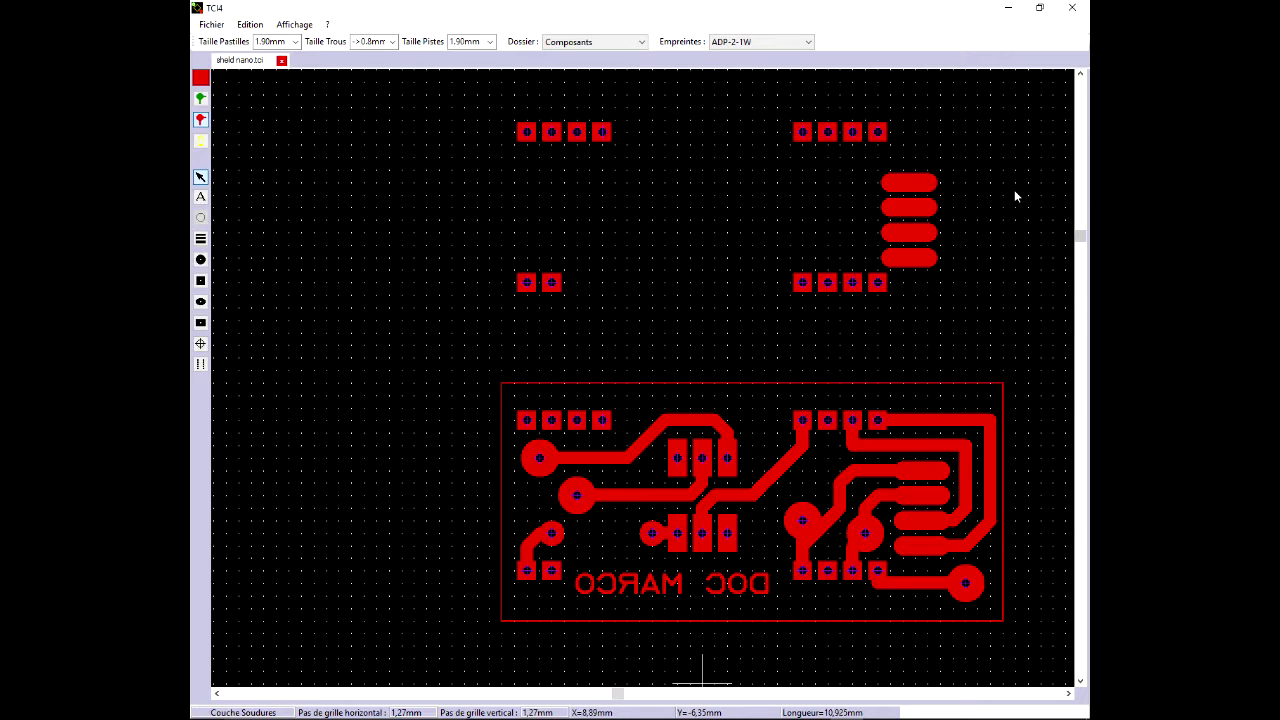
pyautogui.moveTo(938, 229); pyautogui.dragTo(962, 255)
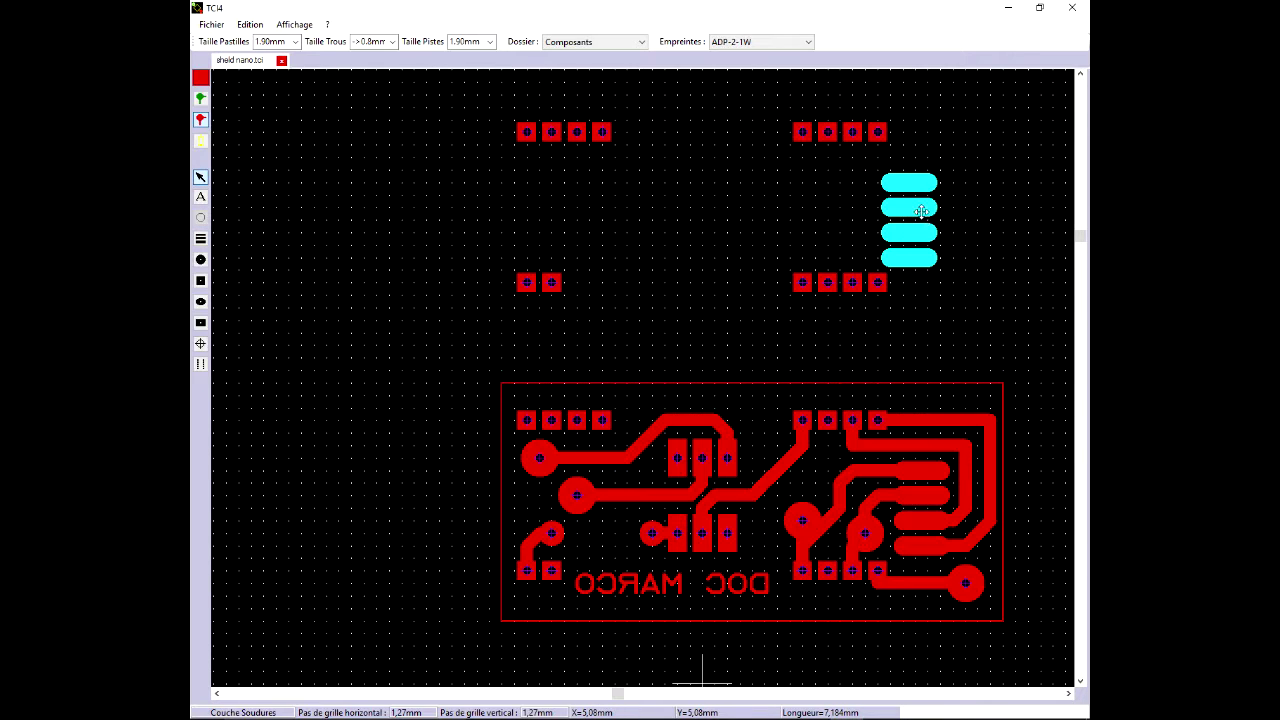
pyautogui.moveTo(924, 216)
pyautogui.mouseDown()
pyautogui.moveTo(928, 196)
pyautogui.moveTo(946, 205)
pyautogui.mouseUp()
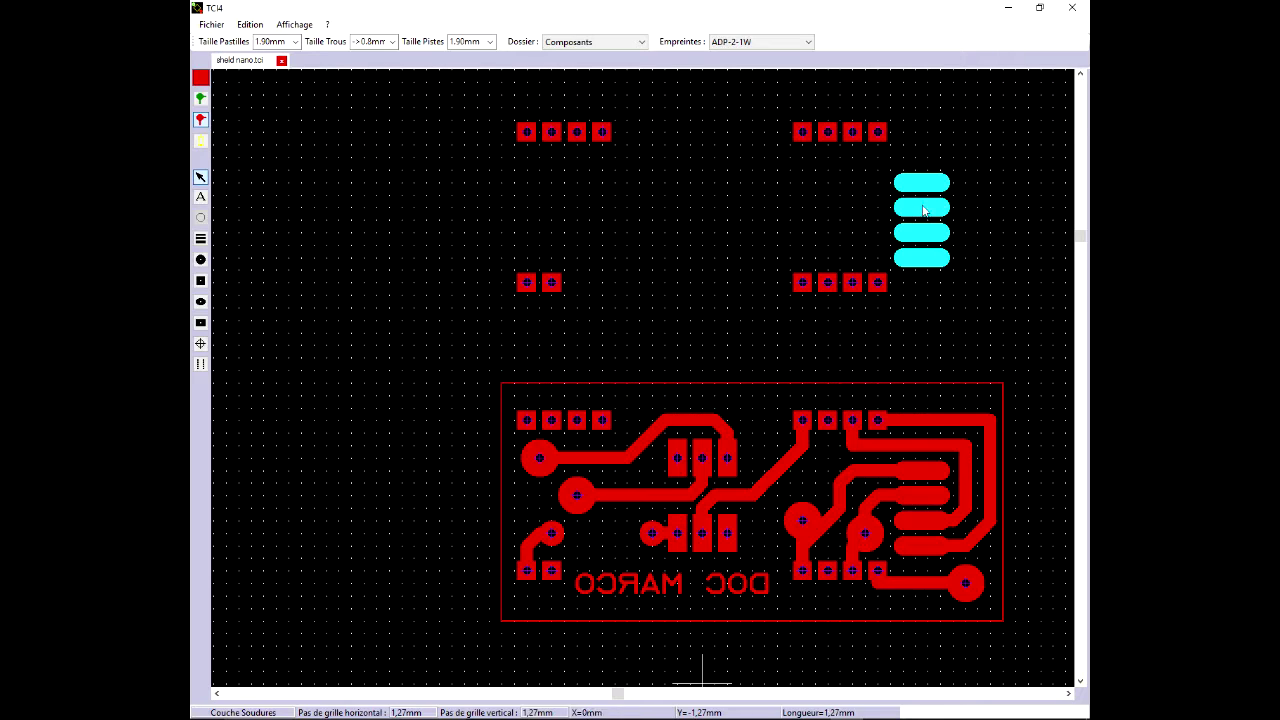
pyautogui.click(745, 203)
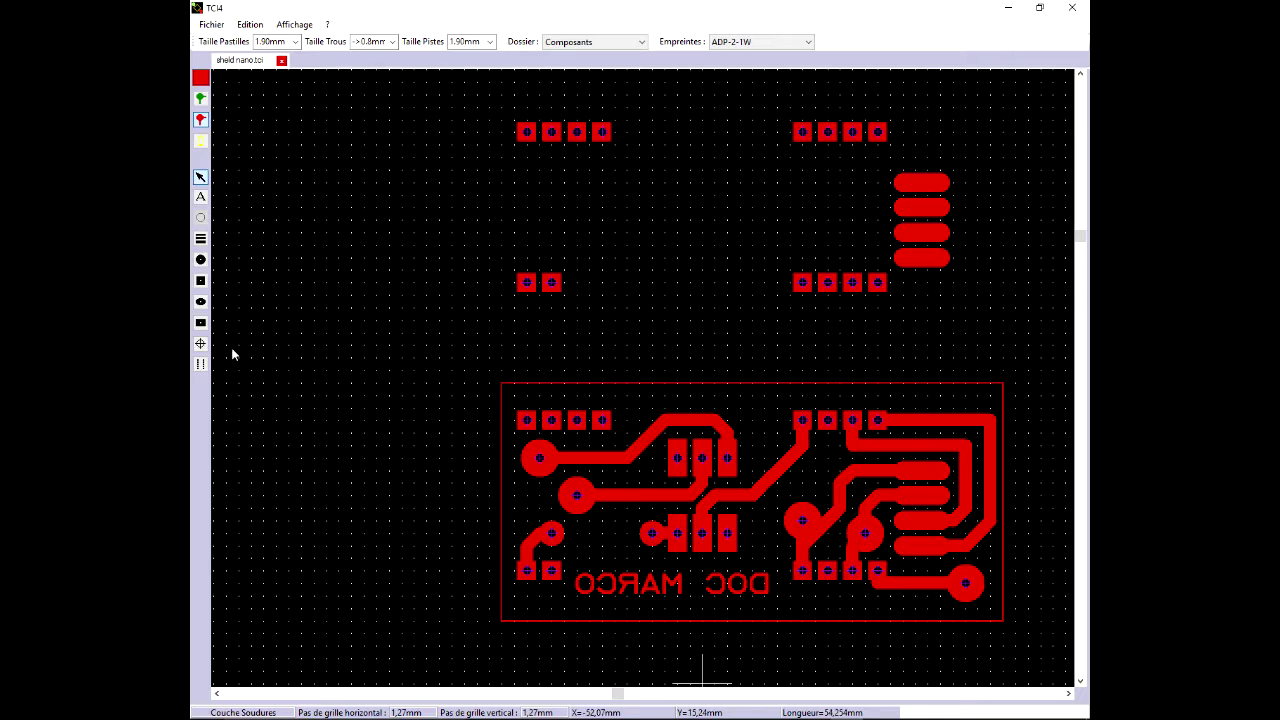
# Place one 1.90 mm rectangular pad in the empty area left of the new layout and rotate it to stand vertically.
pyautogui.click(199, 323)
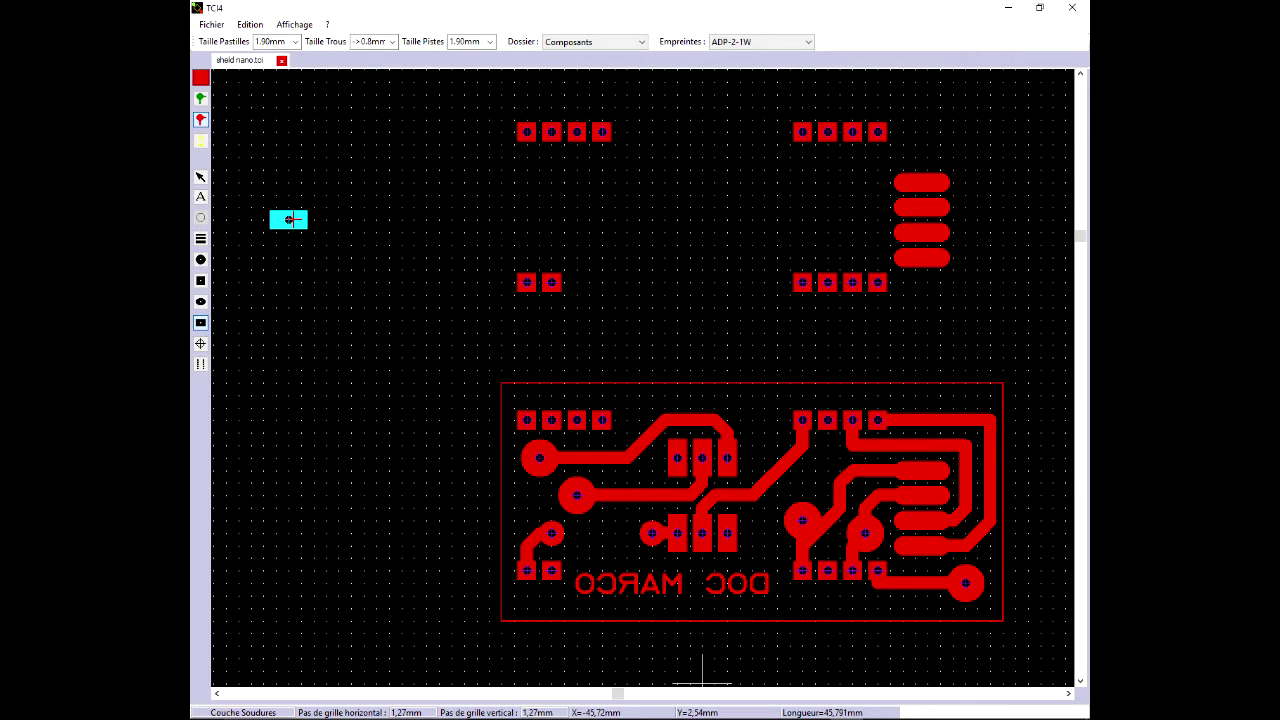
pyautogui.click(288, 219)
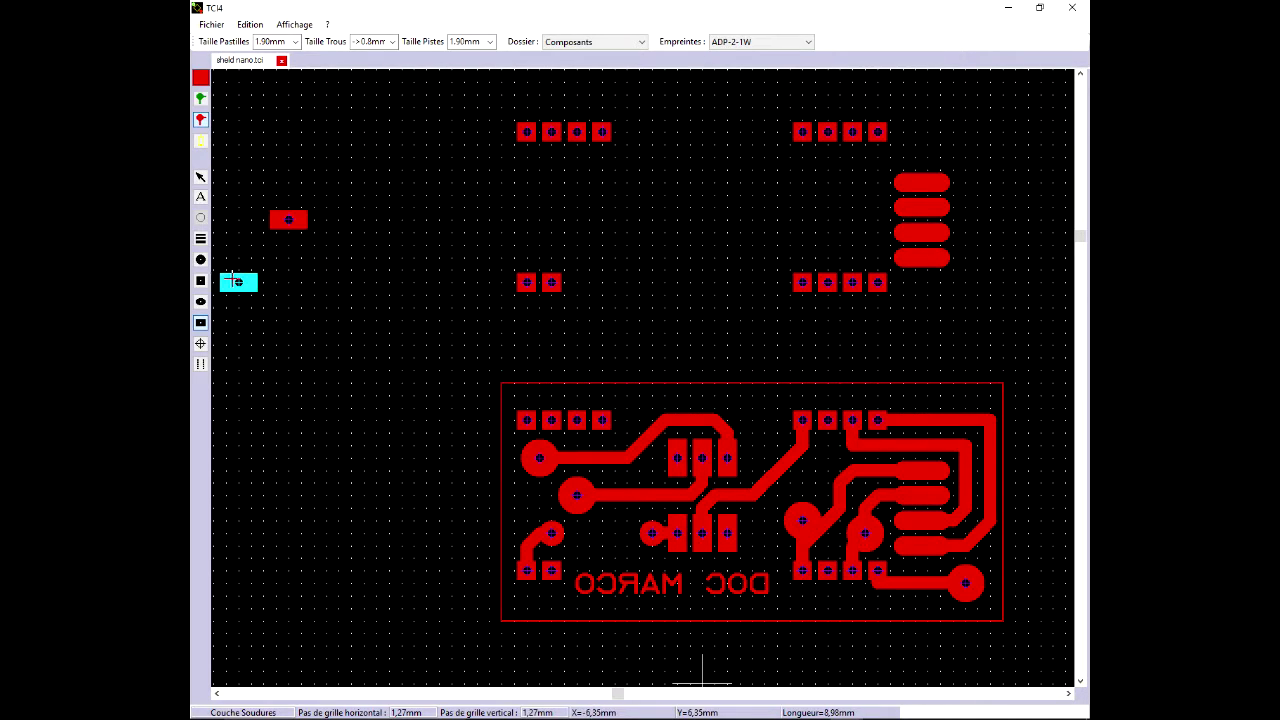
pyautogui.click(200, 176)
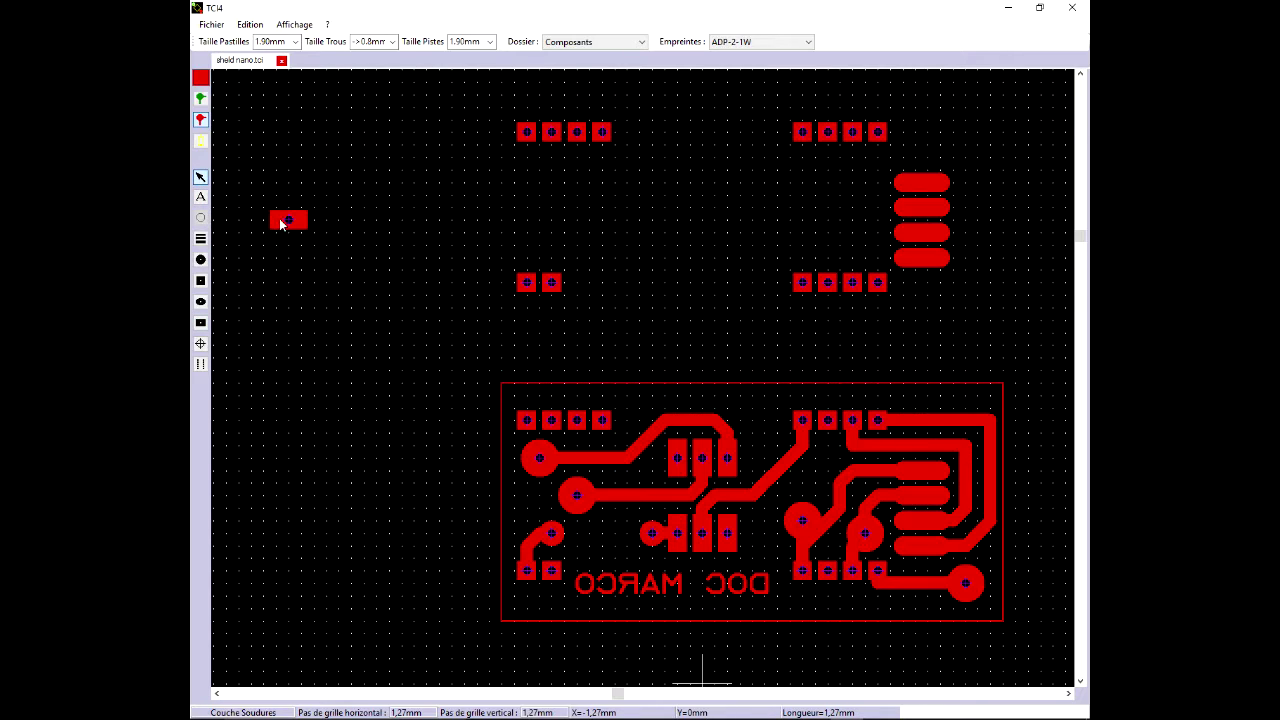
pyautogui.click(287, 222)
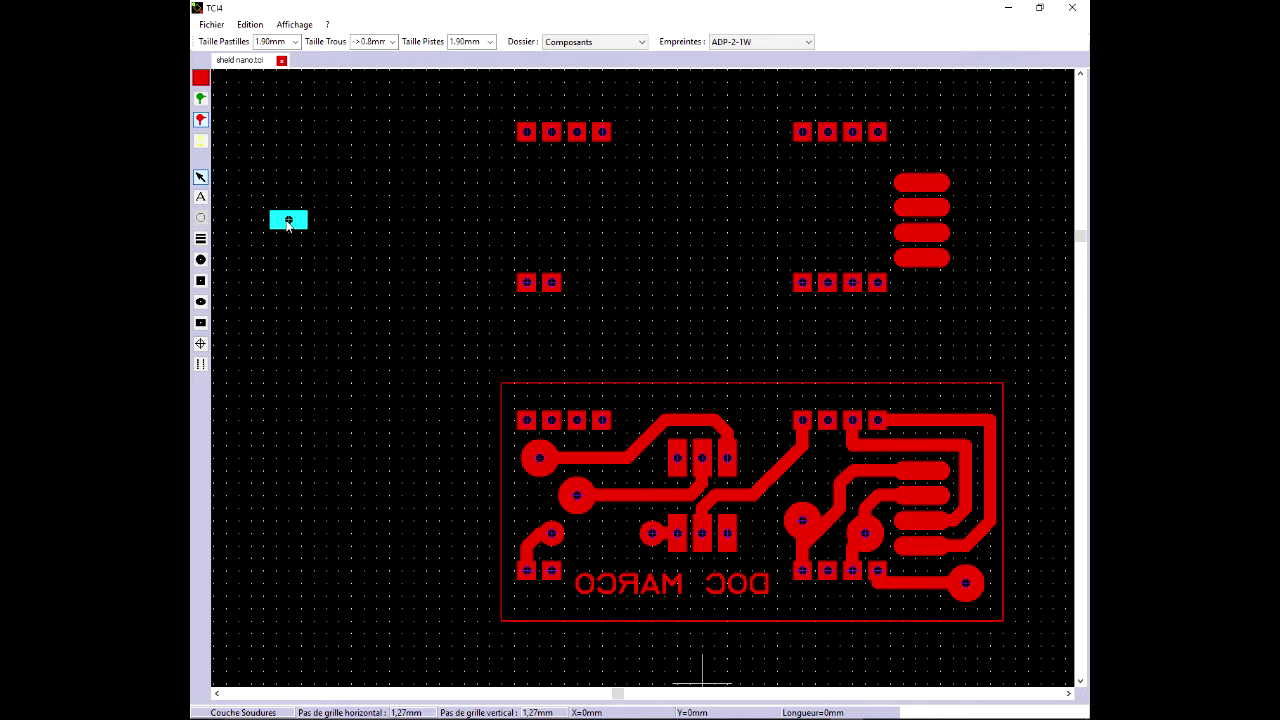
pyautogui.rightClick(287, 223)
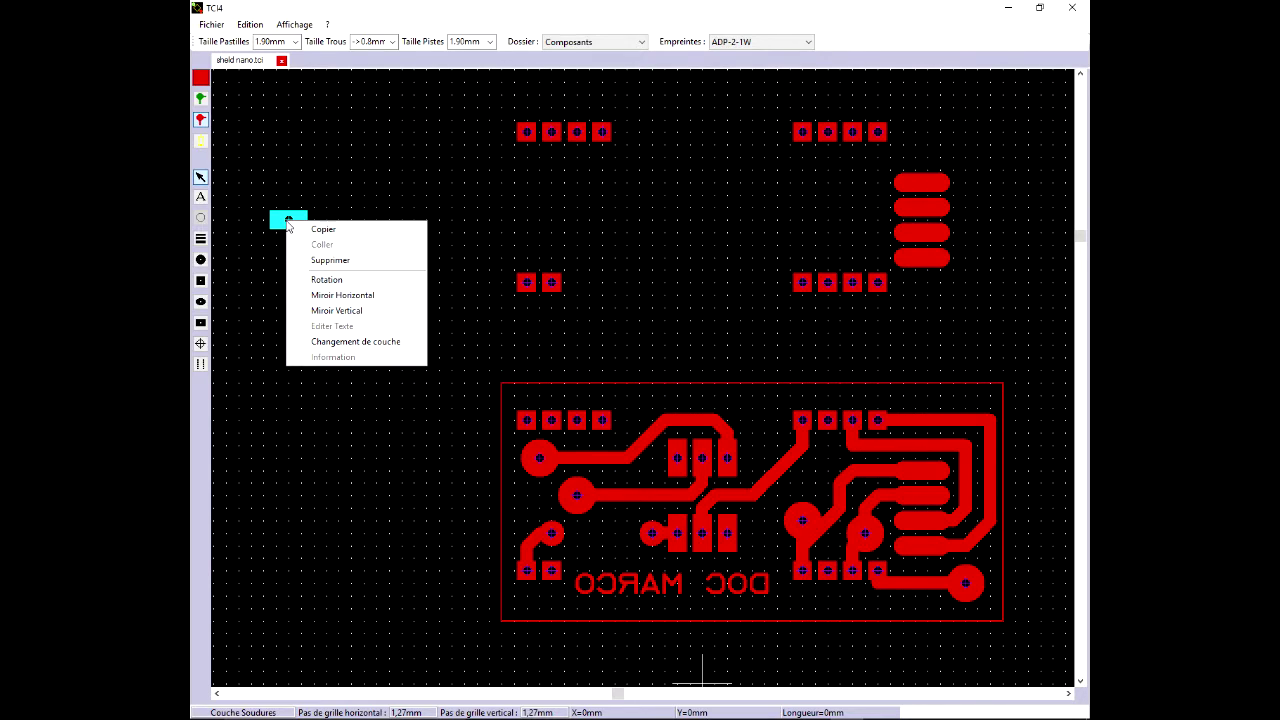
pyautogui.click(337, 280)
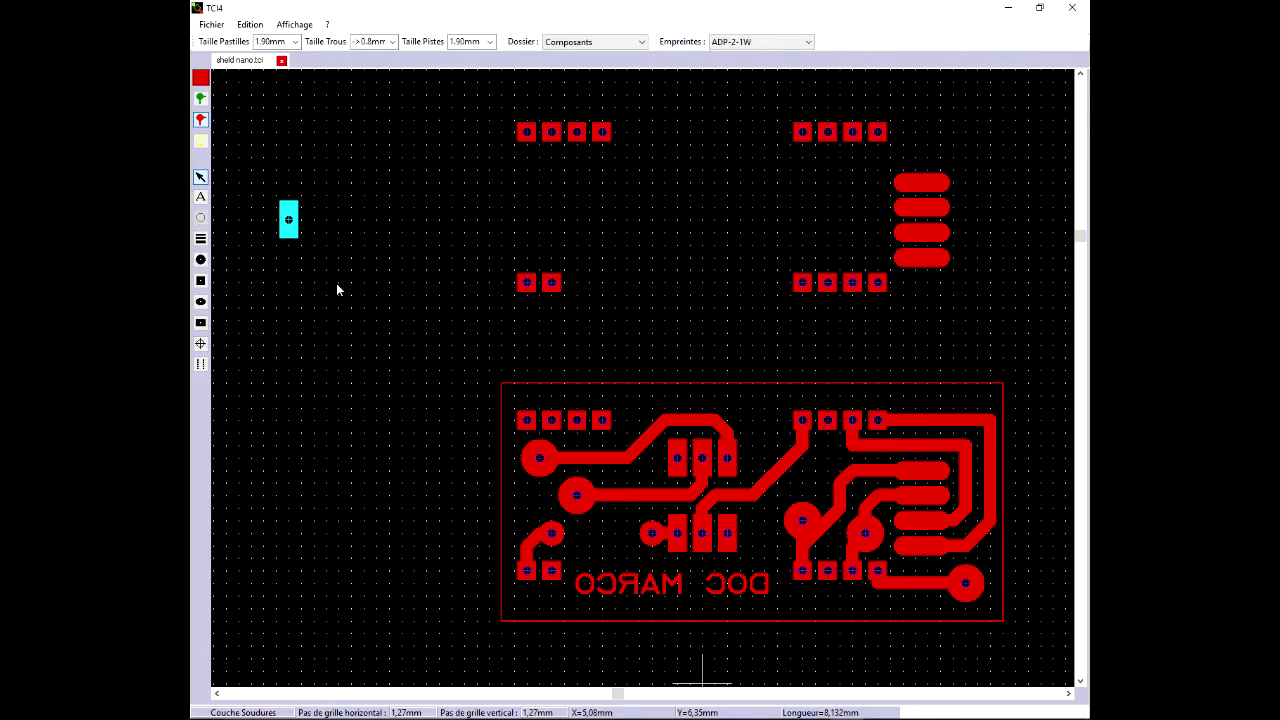
# Duplicate the vertical rectangular pad into two rows of three, with pads 2.54 mm apart and rows 7.62 mm apart.
pyautogui.click(288, 222)
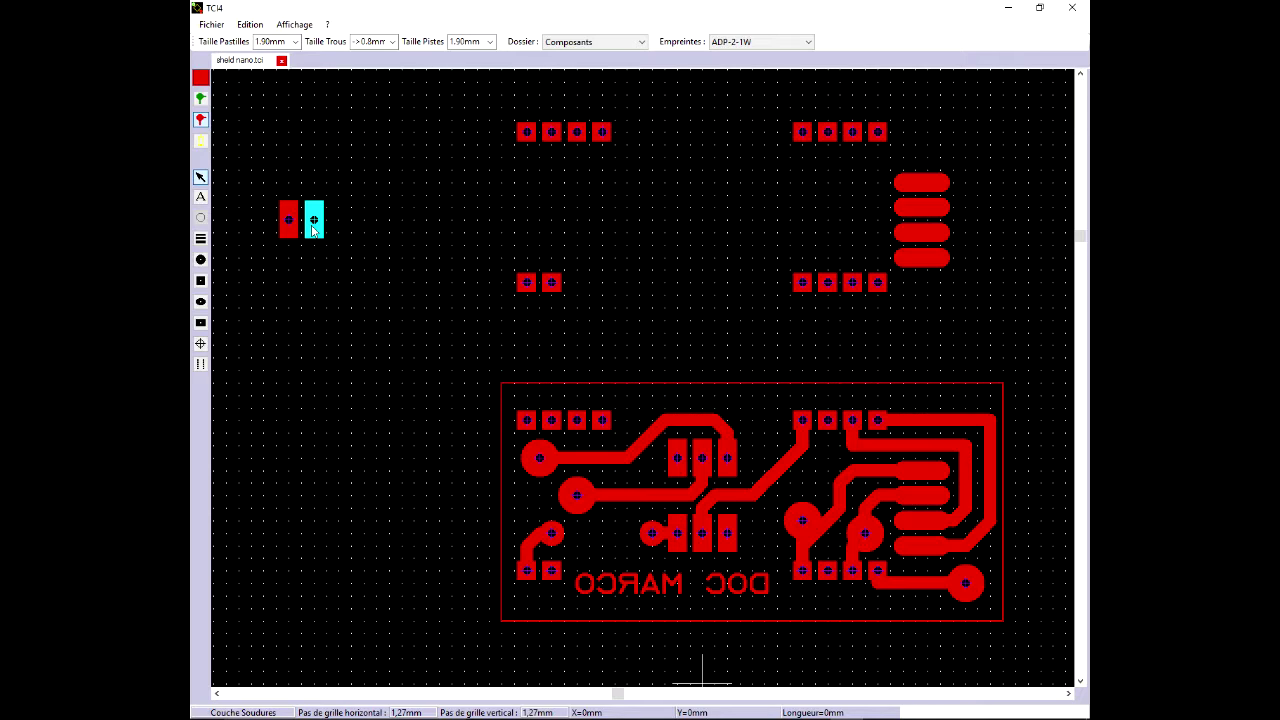
pyautogui.click(314, 226)
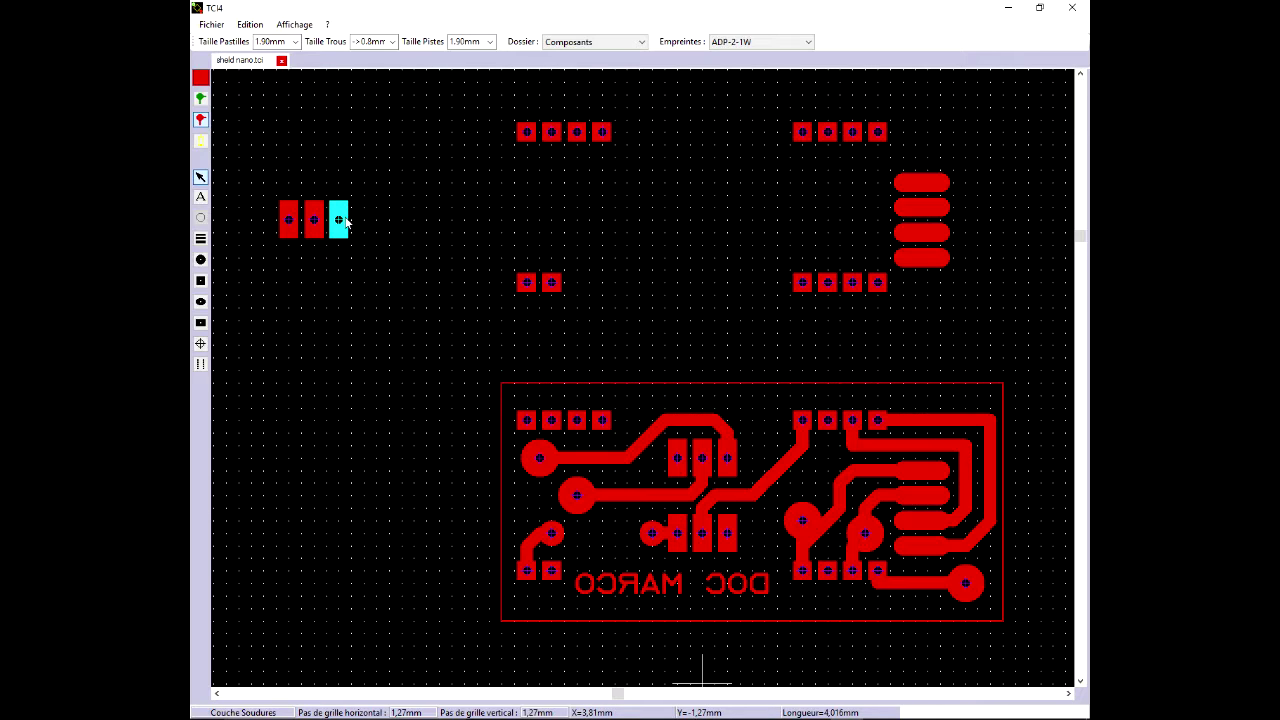
pyautogui.click(341, 222)
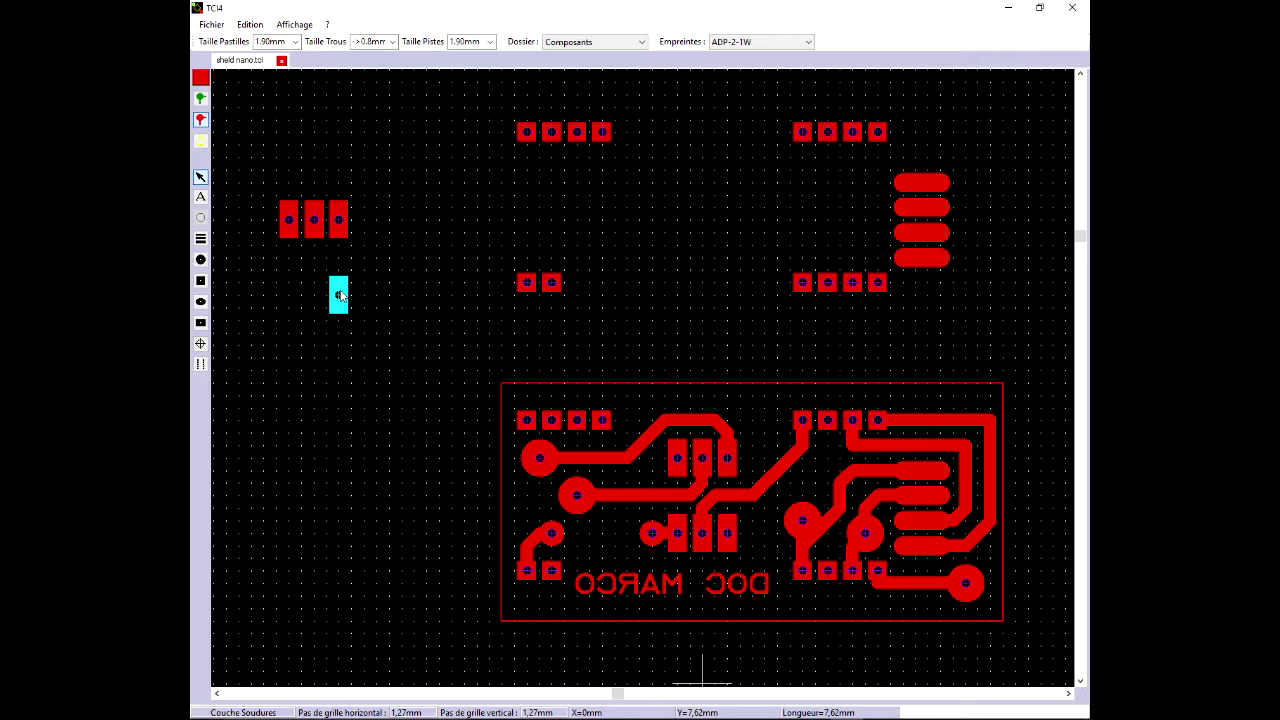
pyautogui.click(339, 295)
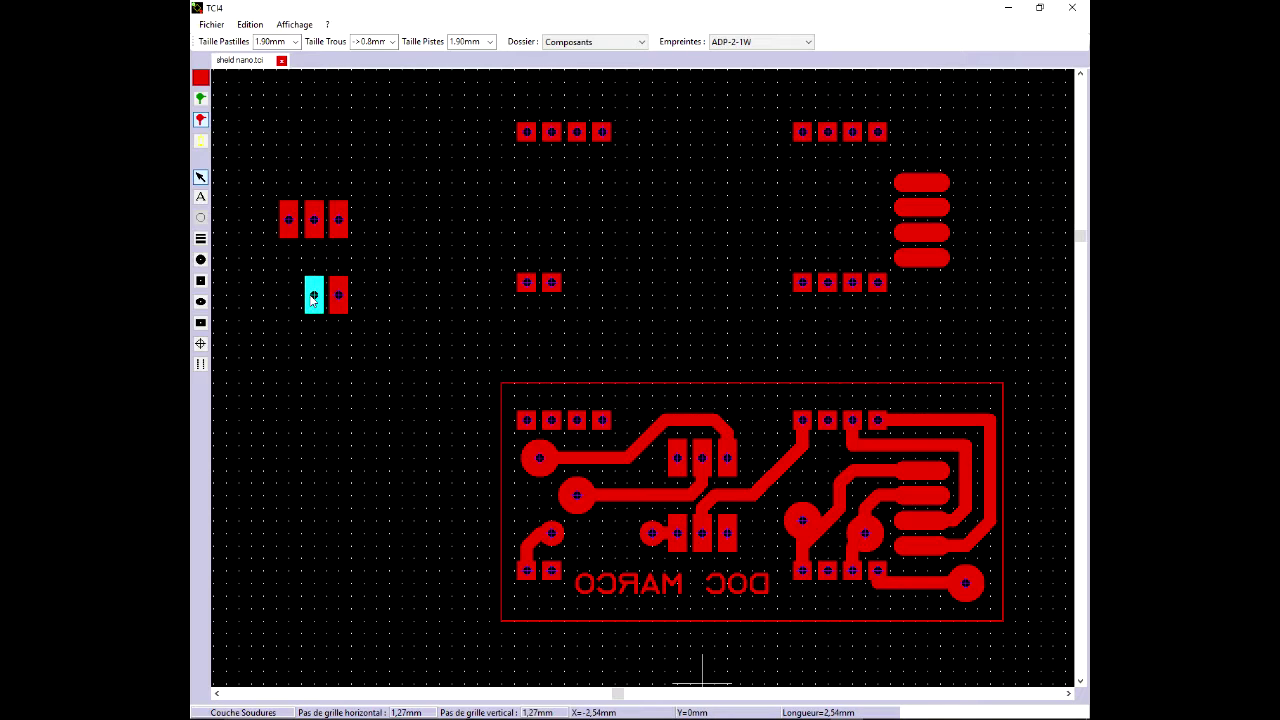
pyautogui.click(313, 296)
pyautogui.click(289, 296)
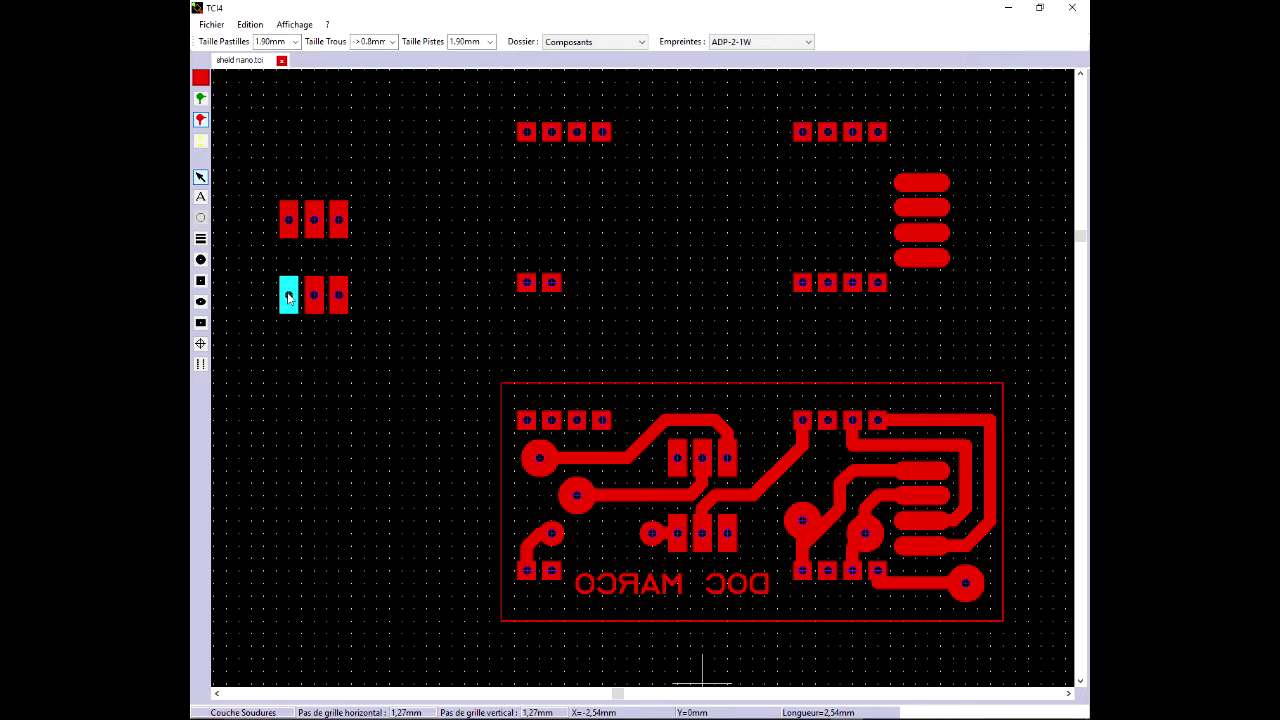
# Select all six rectangular pads and move them between the left and right square-pad groups, matching their position in the example below.
pyautogui.click(200, 176)
pyautogui.moveTo(265, 171); pyautogui.dragTo(724, 246)
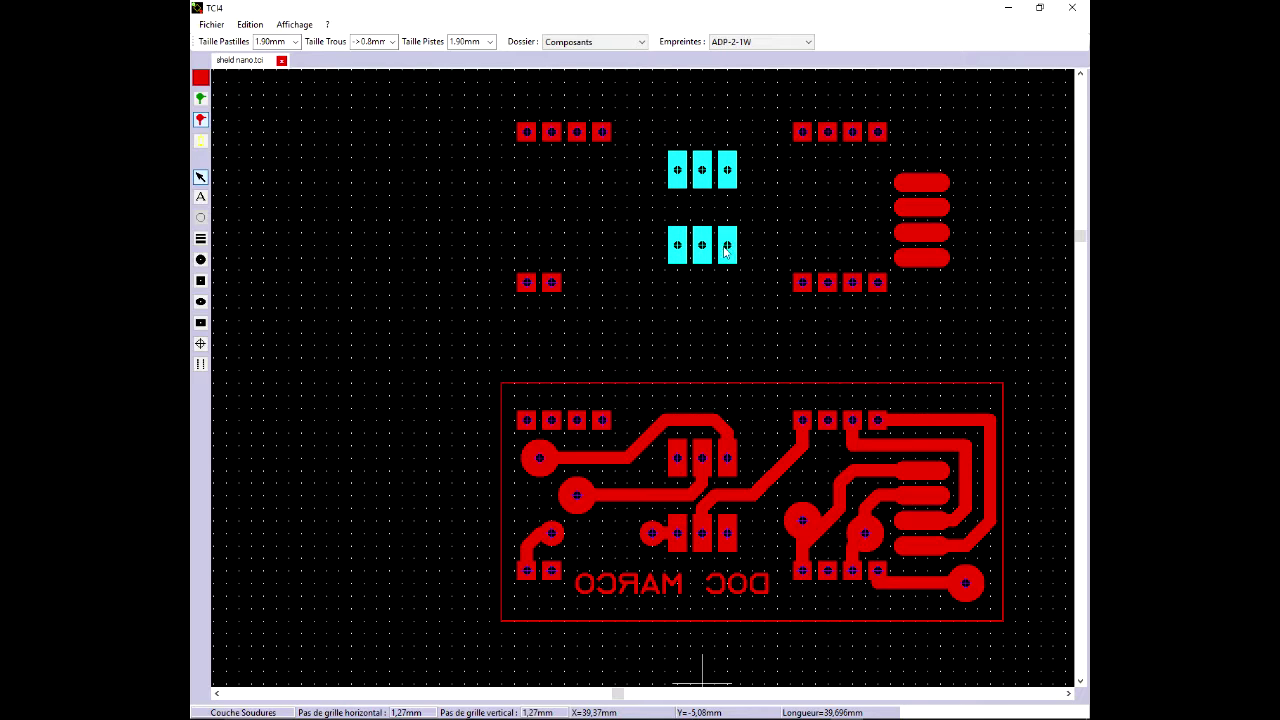
pyautogui.click(612, 219)
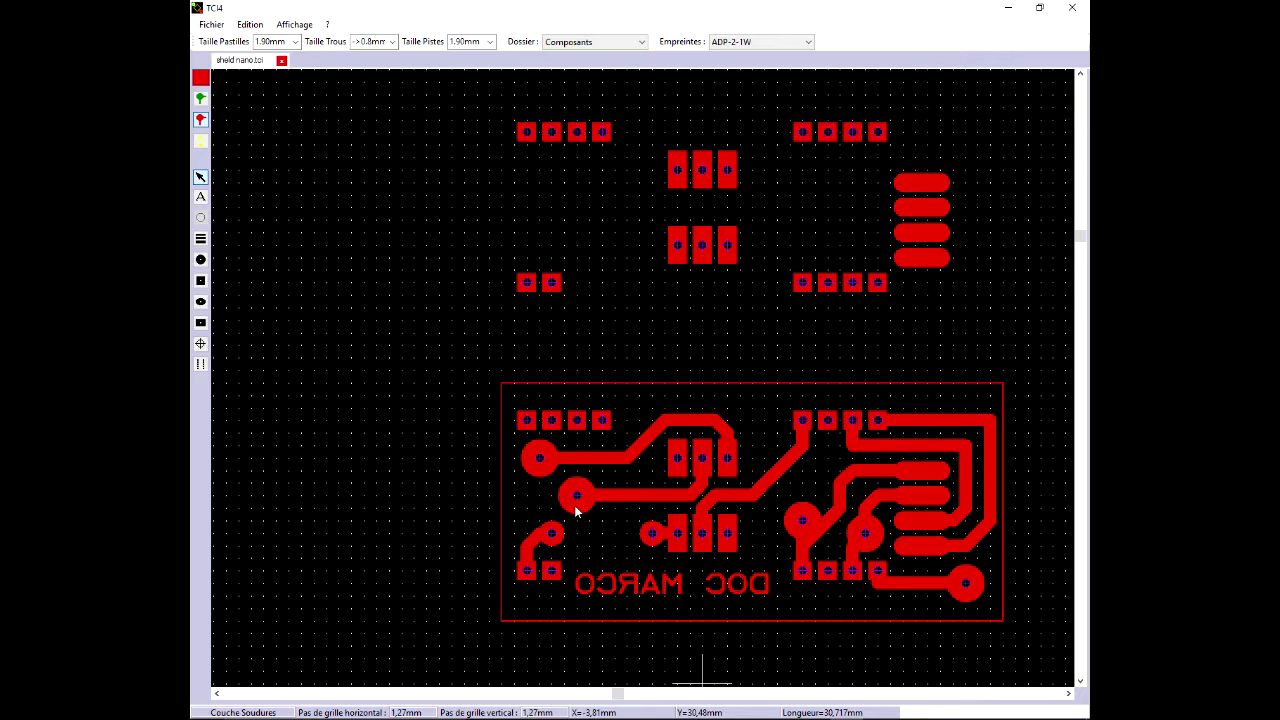
# Set the pad size to 3.81 mm and place four round pads: two below the upper-left square pads, two above the lower-right ones.
pyautogui.click(296, 42)
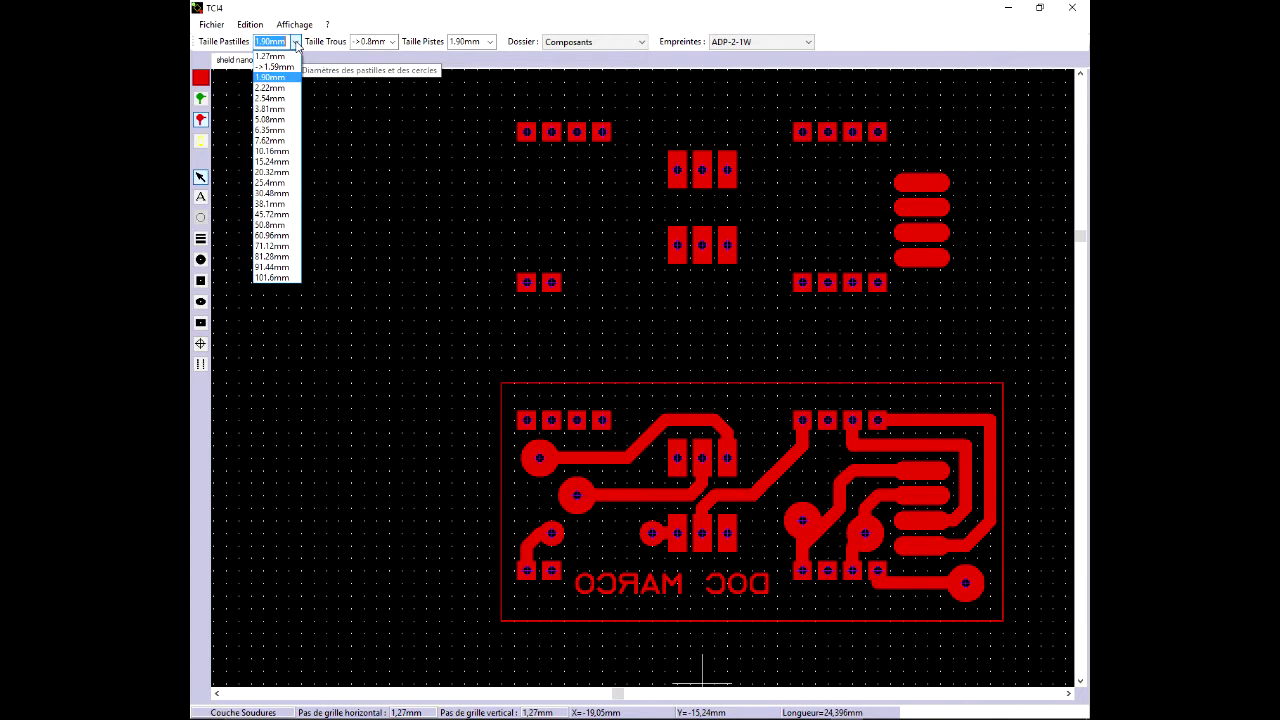
pyautogui.click(279, 110)
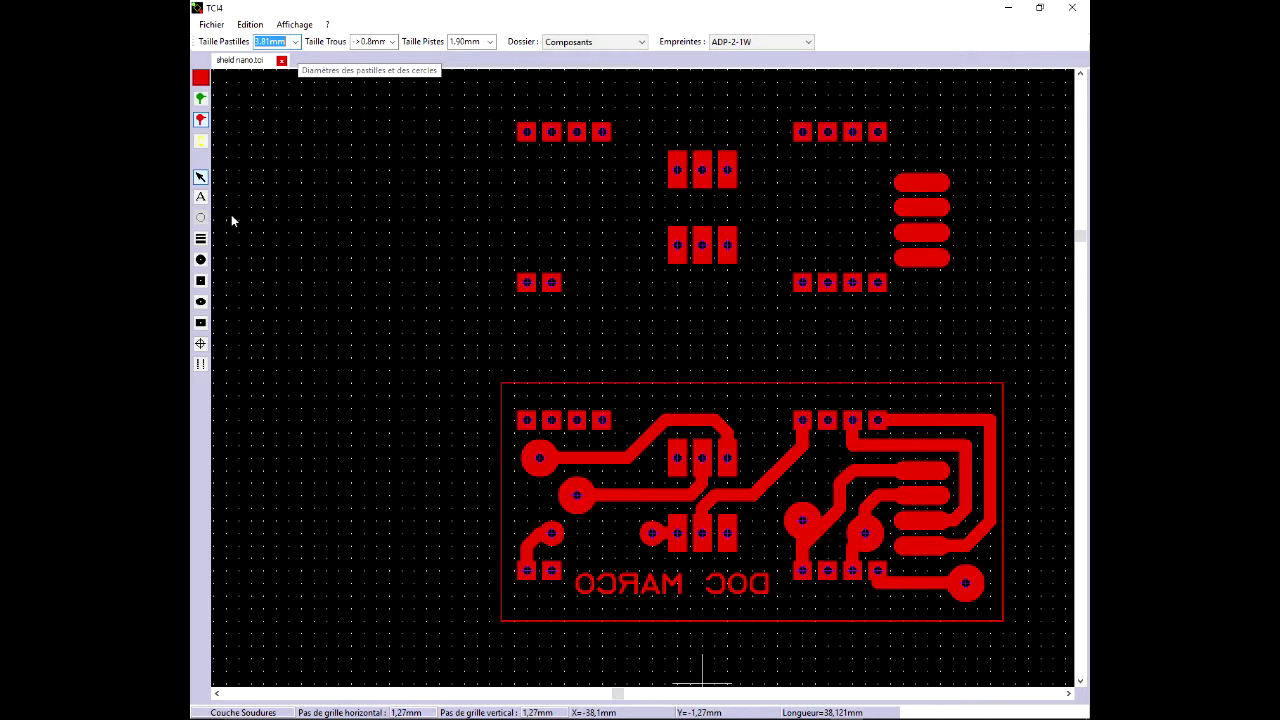
pyautogui.click(203, 261)
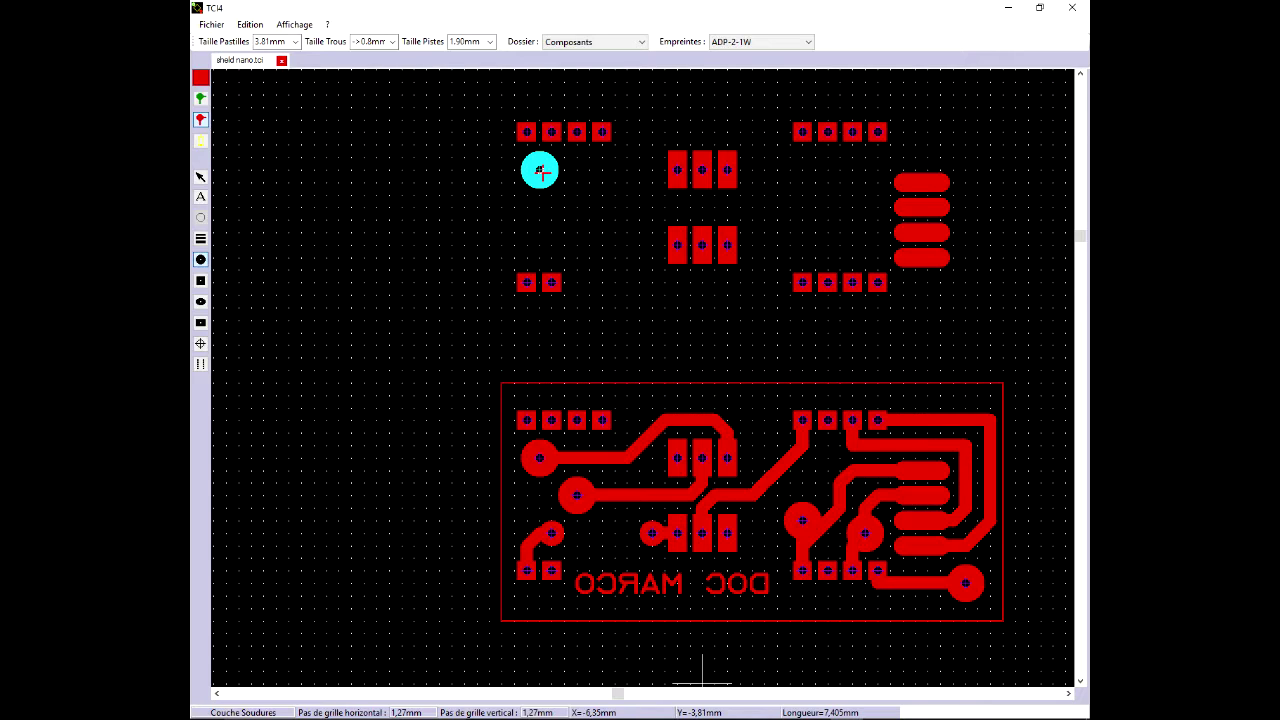
pyautogui.click(540, 171)
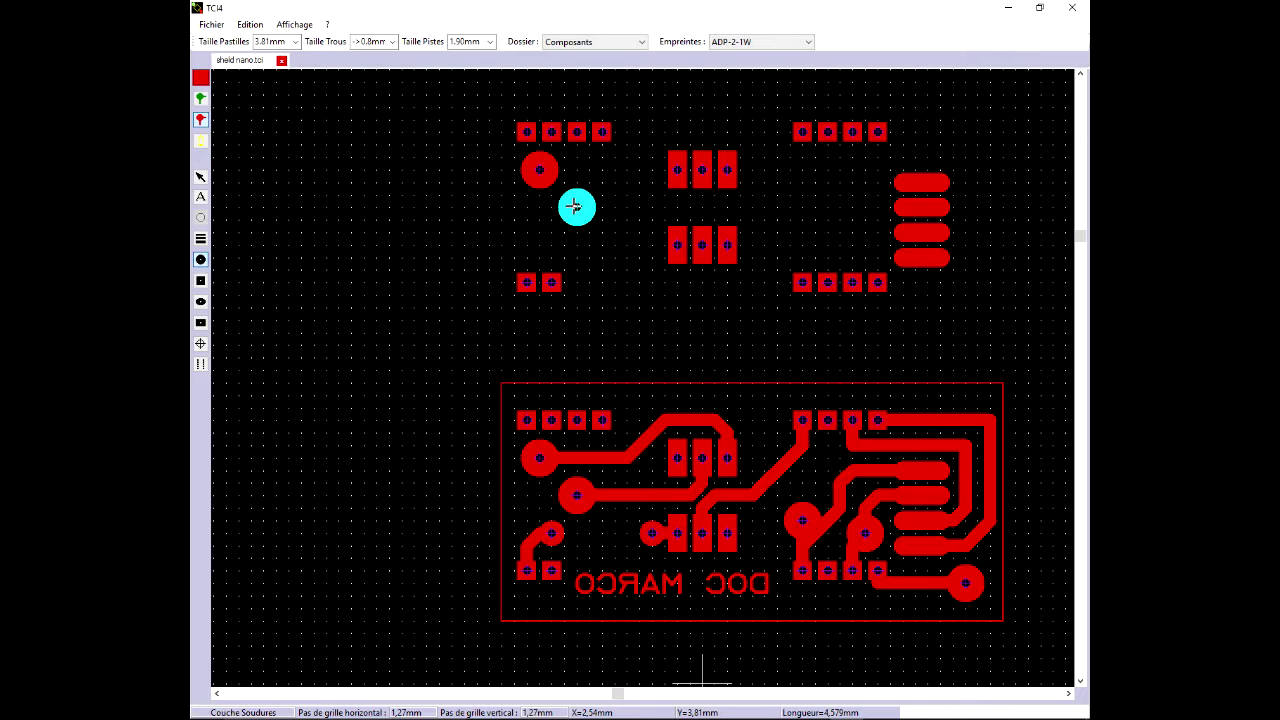
pyautogui.click(575, 206)
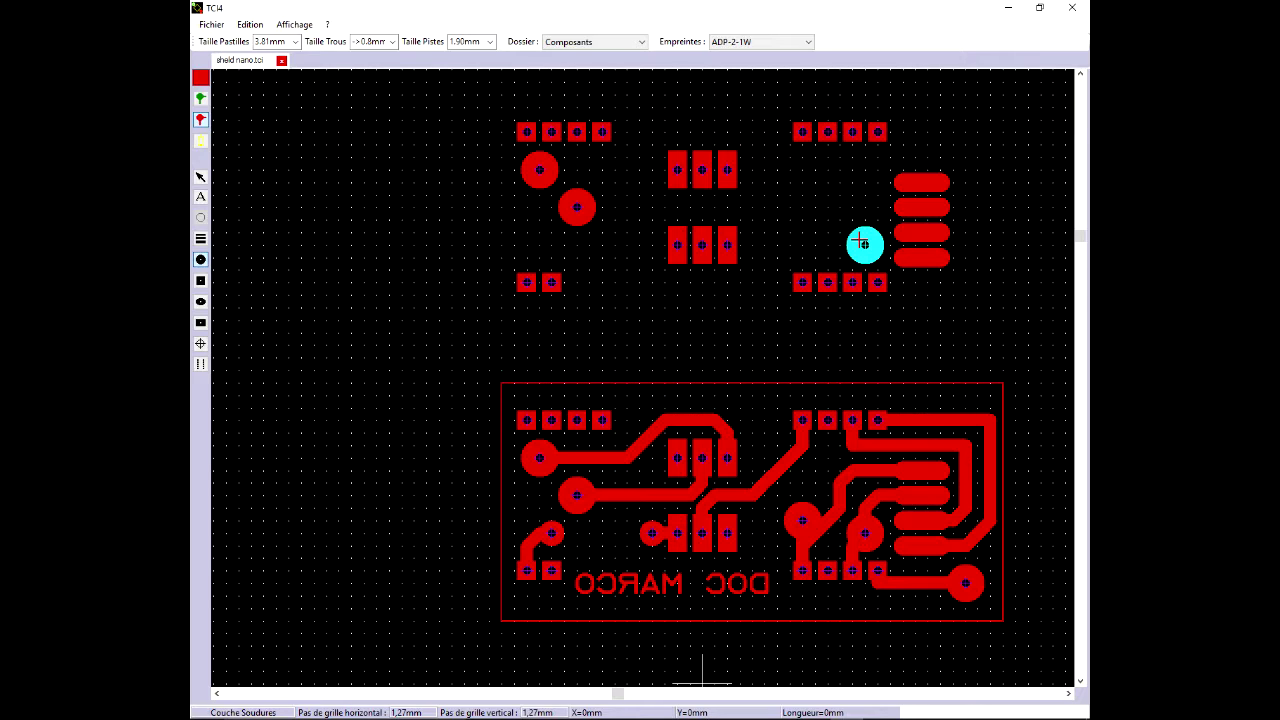
pyautogui.click(863, 244)
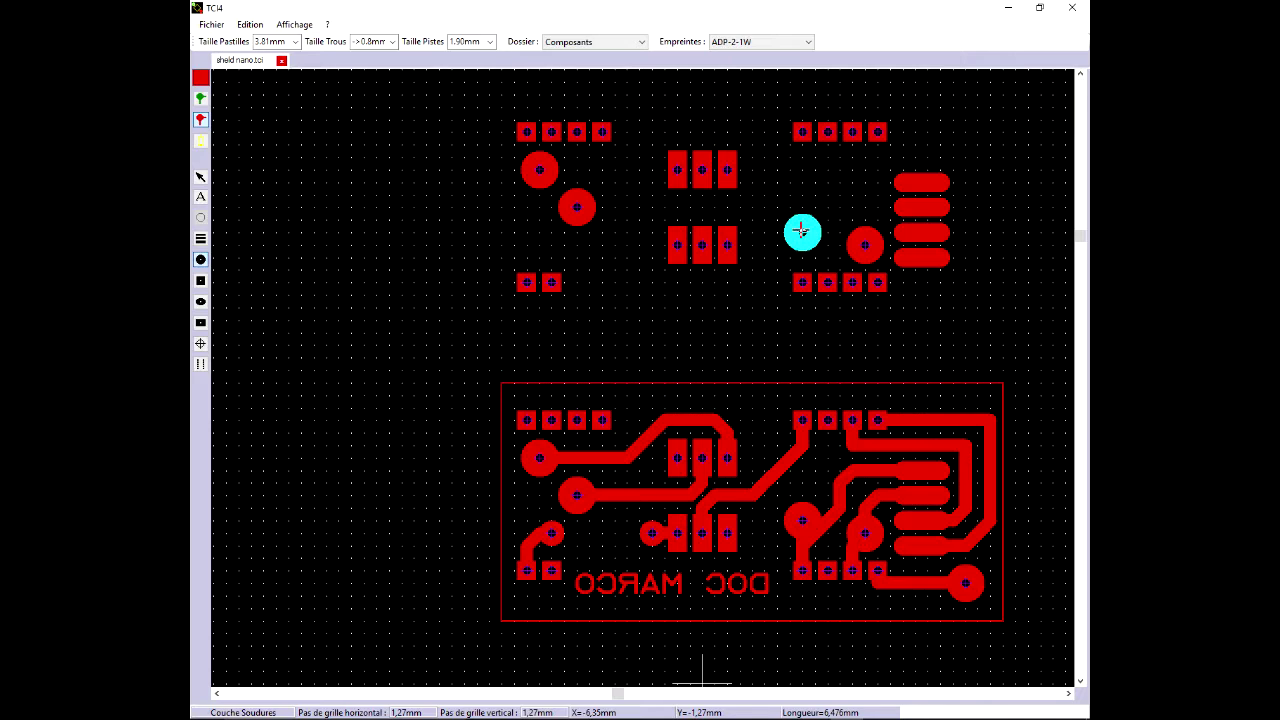
pyautogui.click(802, 232)
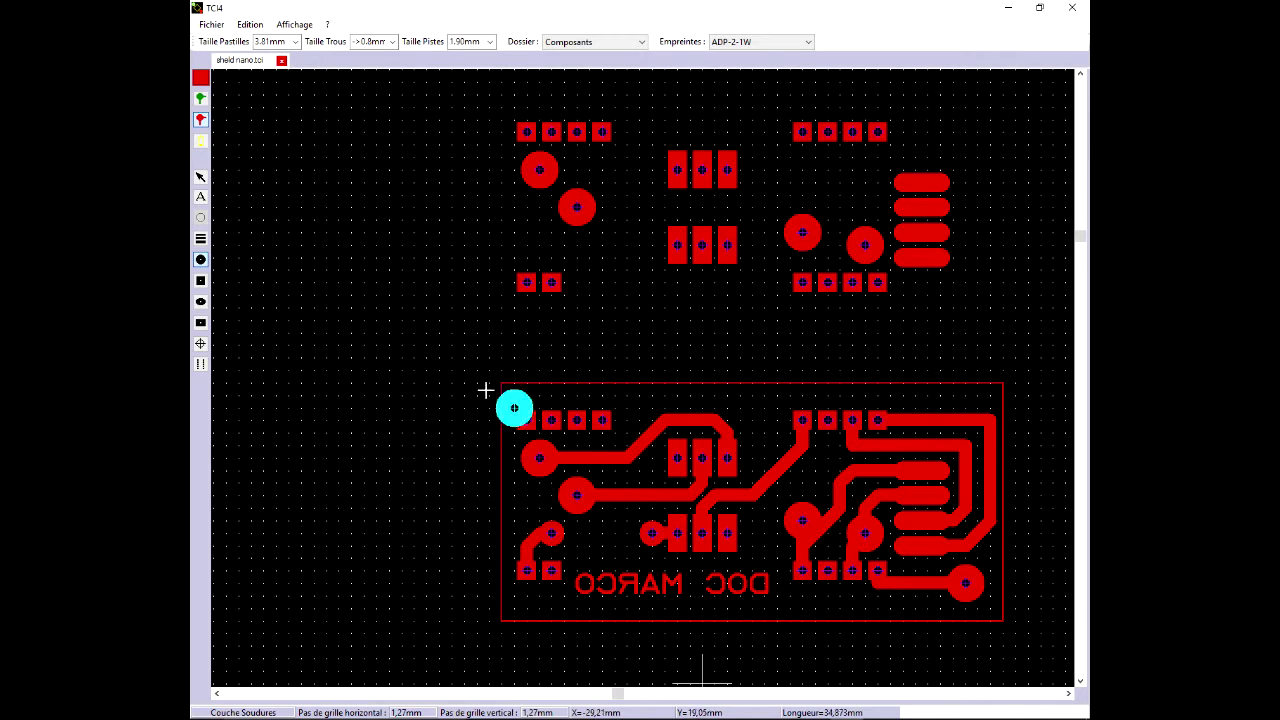
# Place two 2.54 mm round pads: one above the second lower-left square pad, one just left of the lower rectangular row.
pyautogui.click(295, 41)
pyautogui.click(276, 100)
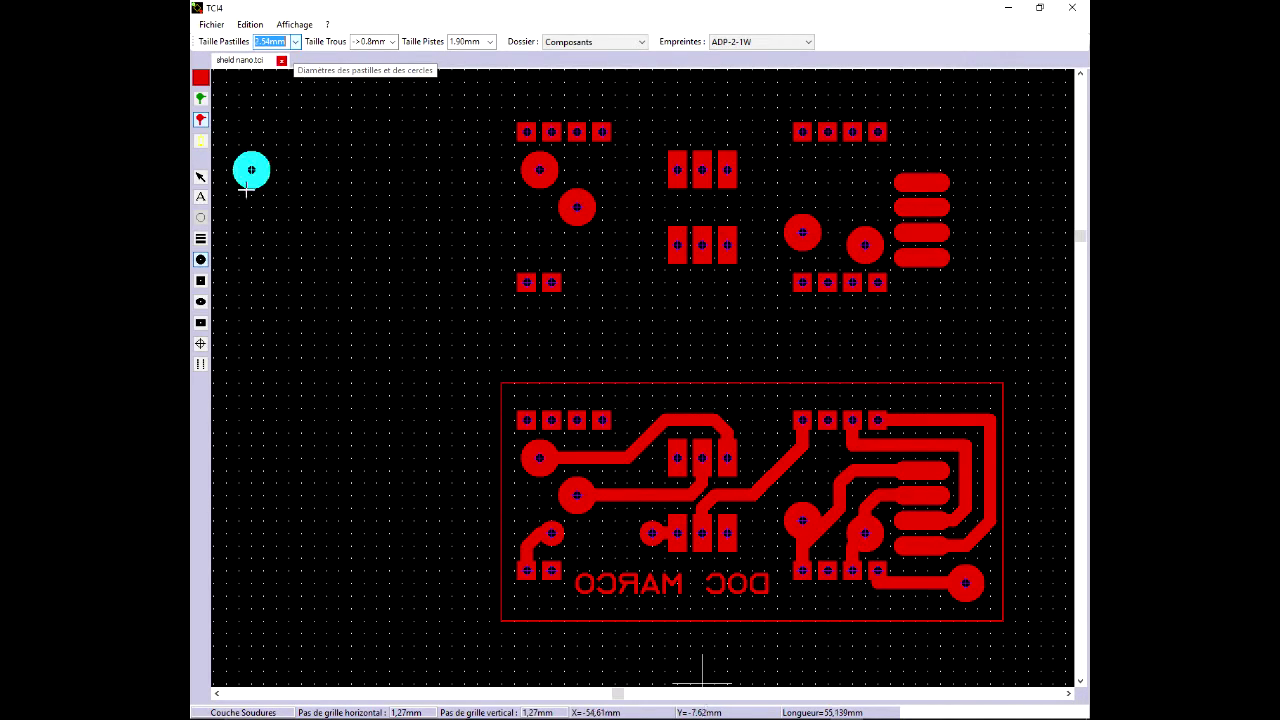
pyautogui.click(200, 261)
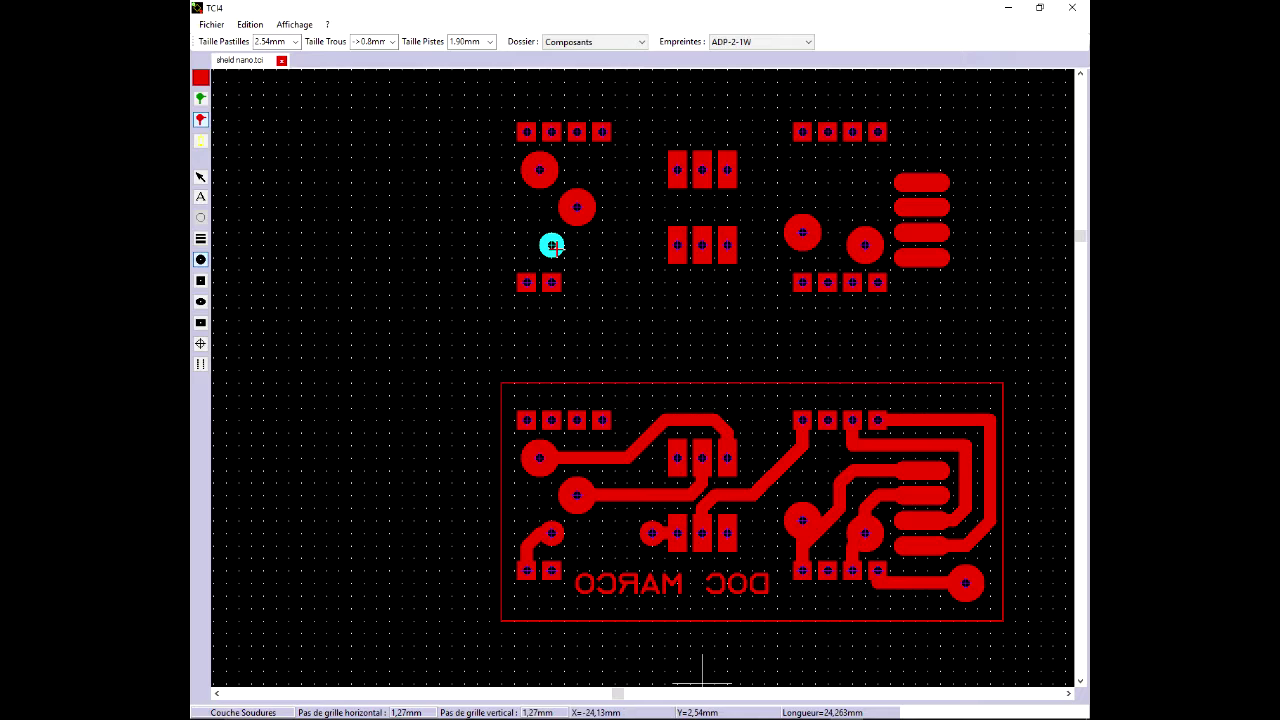
pyautogui.click(552, 246)
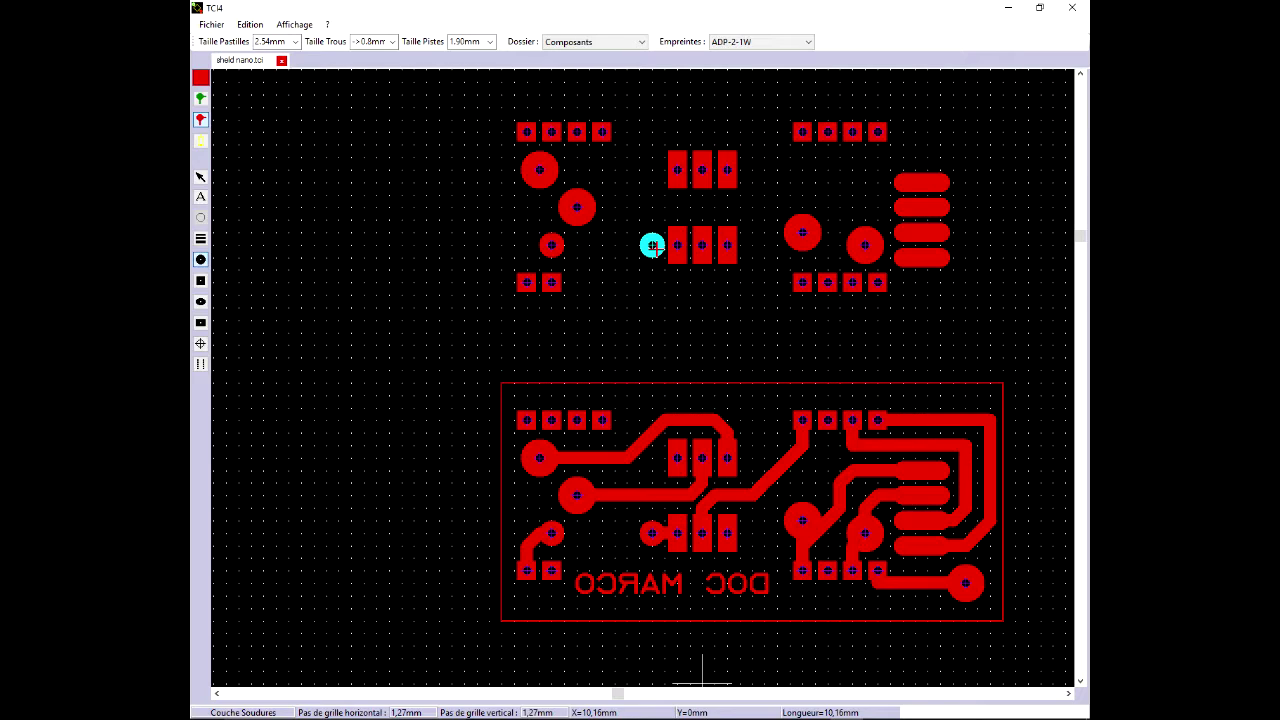
pyautogui.click(652, 246)
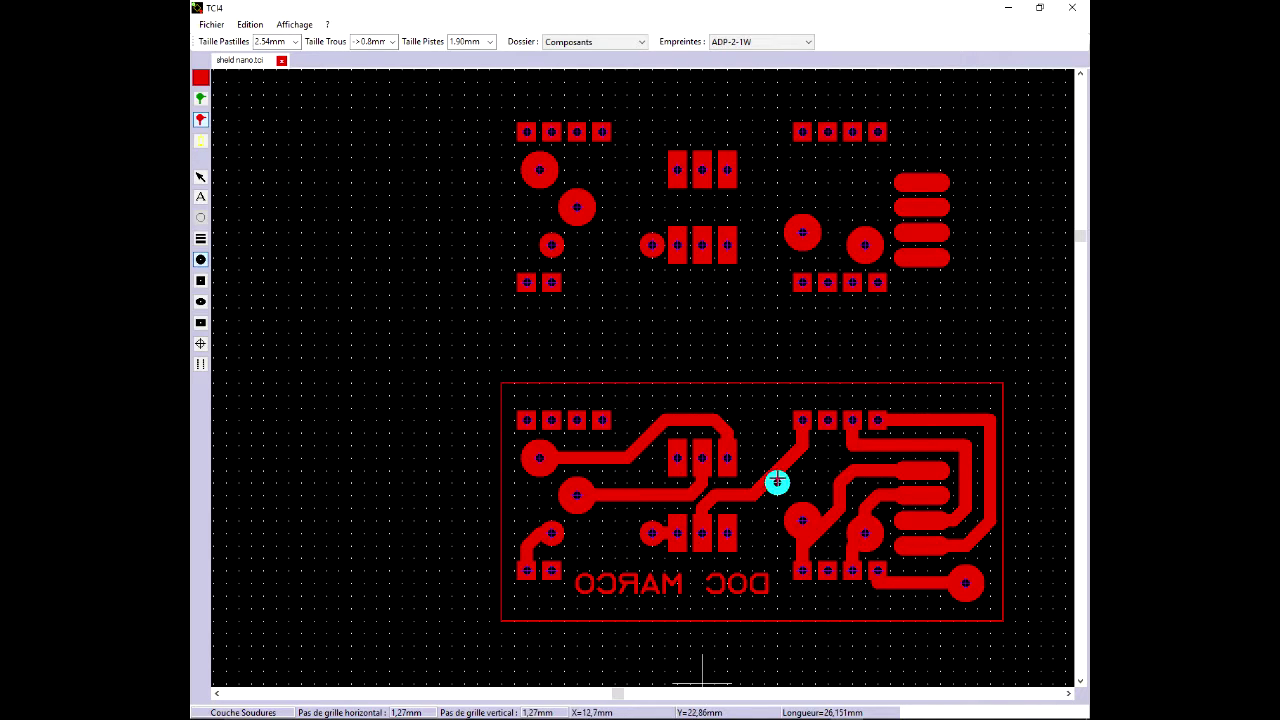
# Add a 3.81 mm round pad below and to the right of the four short horizontal tracks.
pyautogui.click(296, 42)
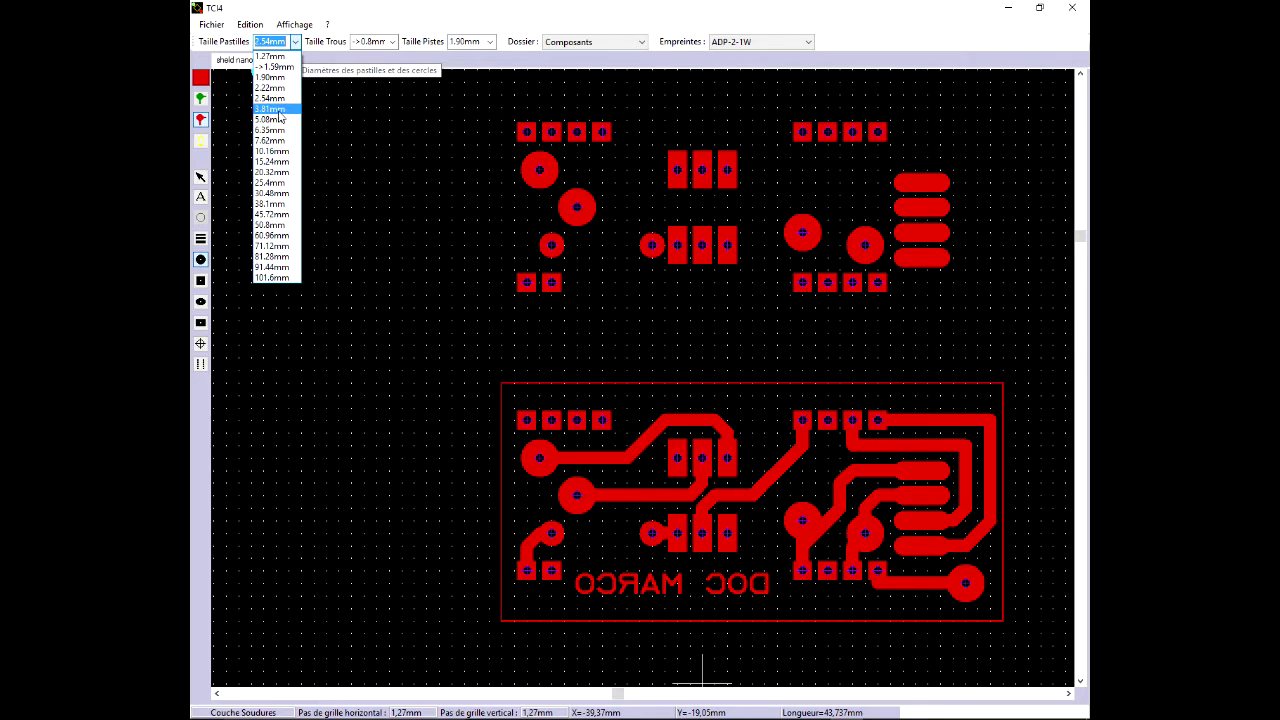
pyautogui.click(283, 112)
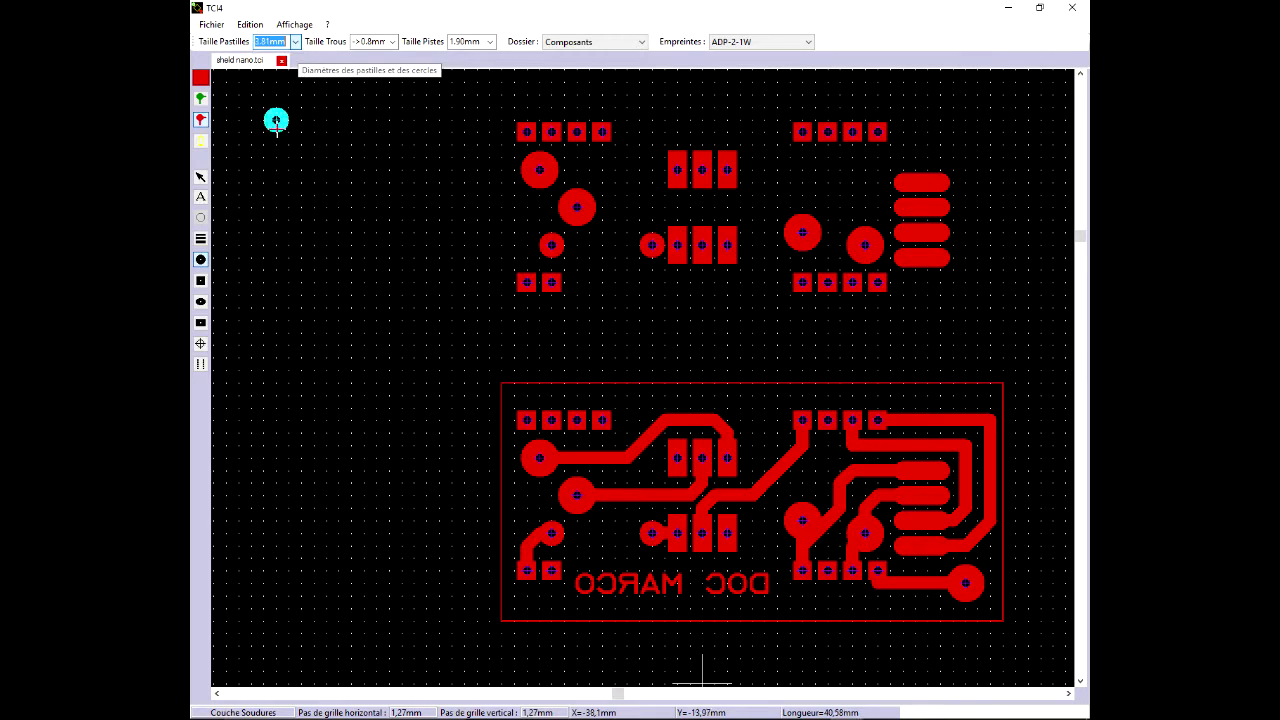
pyautogui.click(202, 261)
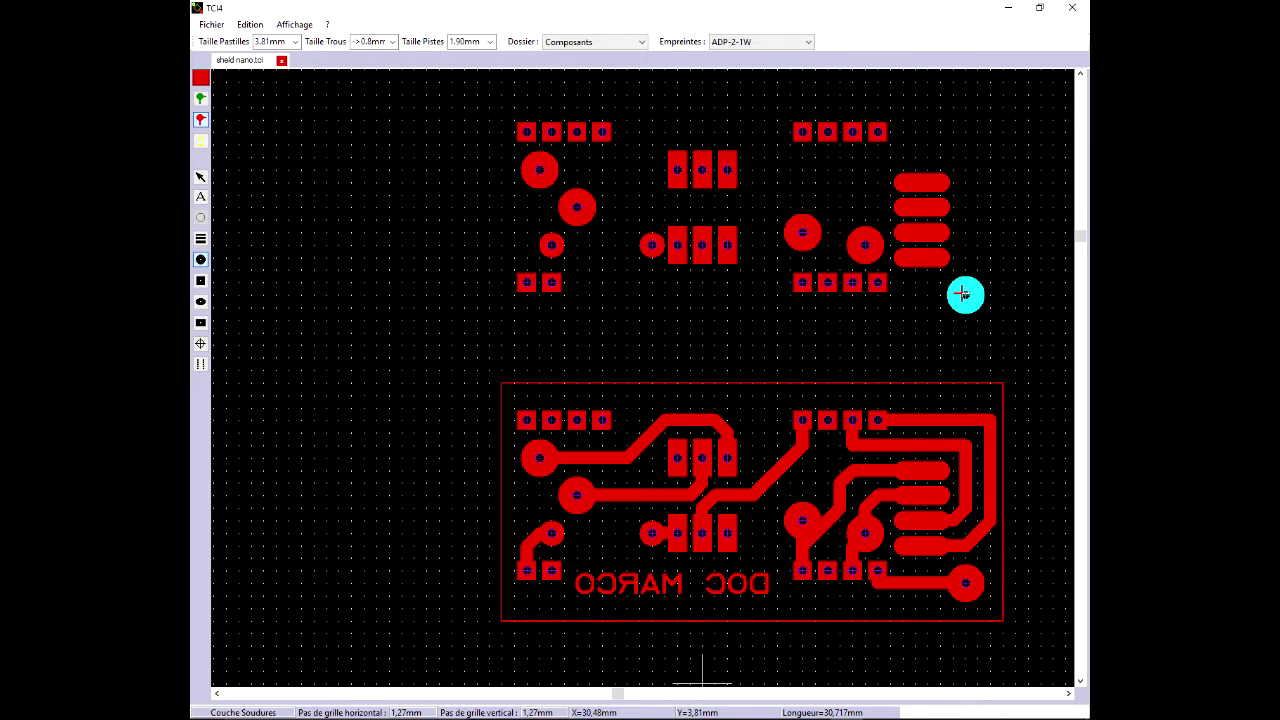
pyautogui.click(962, 294)
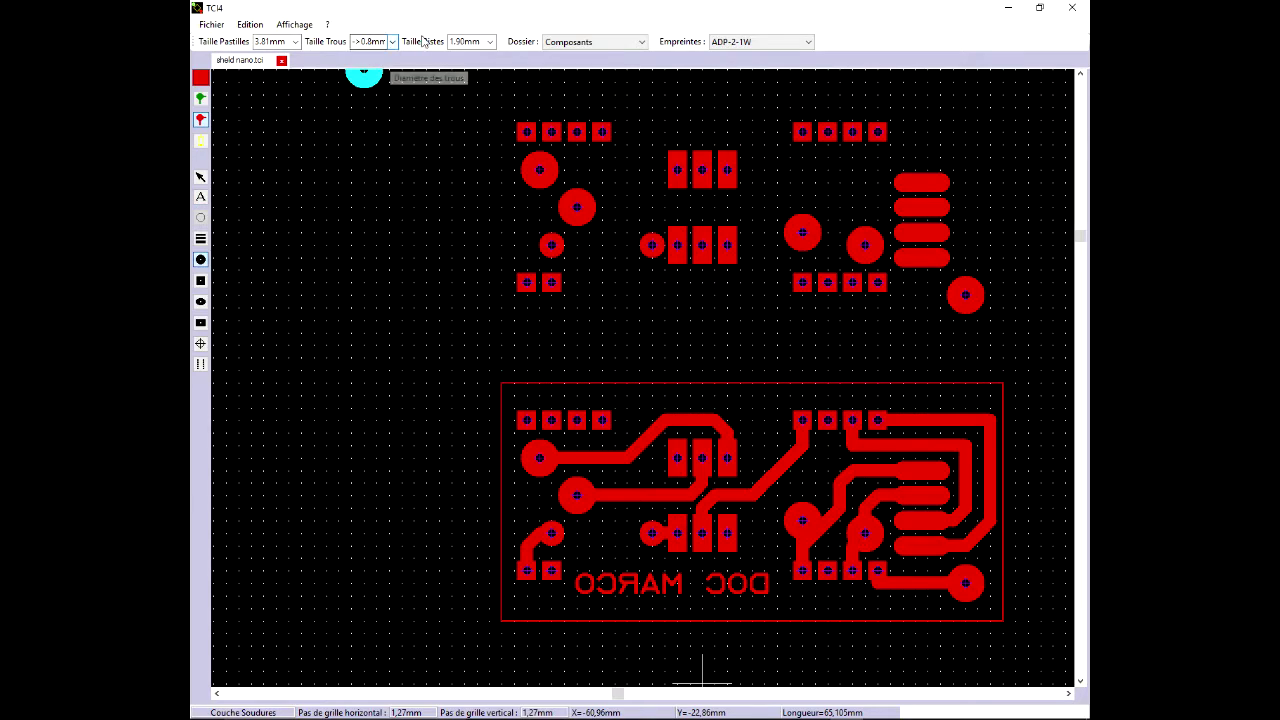
# Set the track width to 1.27 mm and route a track from the rightmost upper rectangular pad over to the upper-left round pad.
pyautogui.click(480, 43)
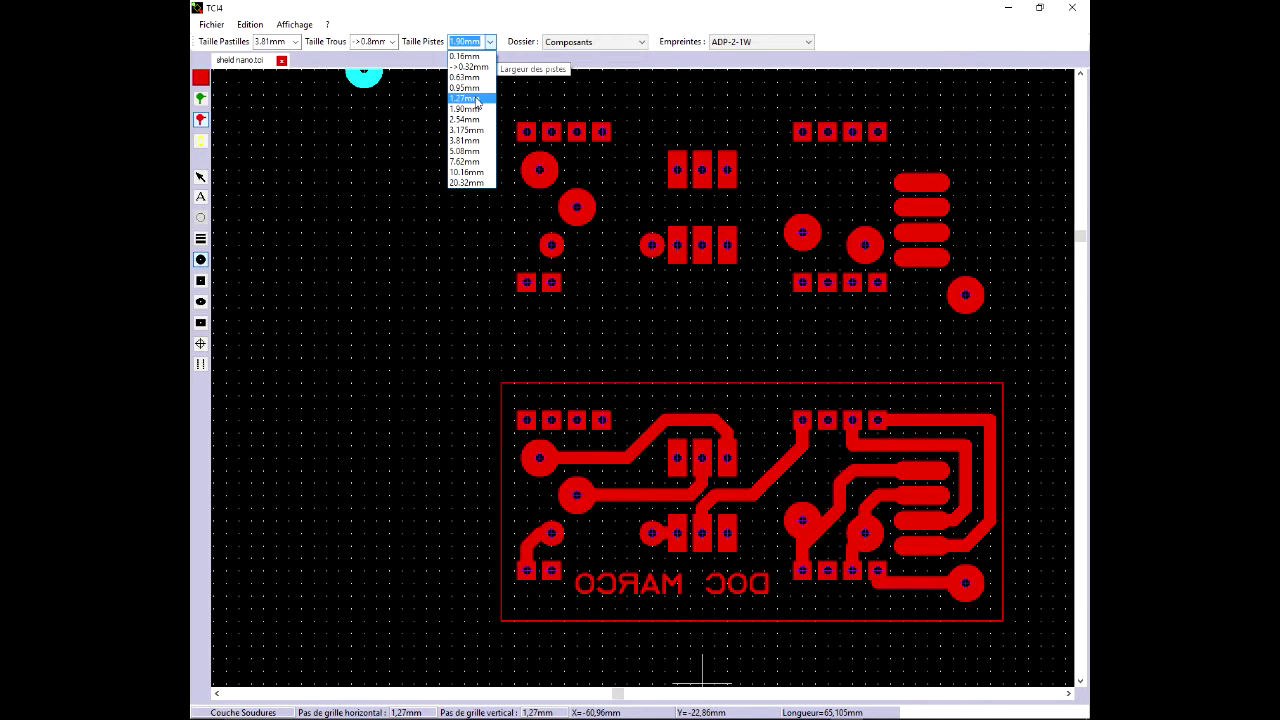
pyautogui.click(466, 98)
pyautogui.click(204, 241)
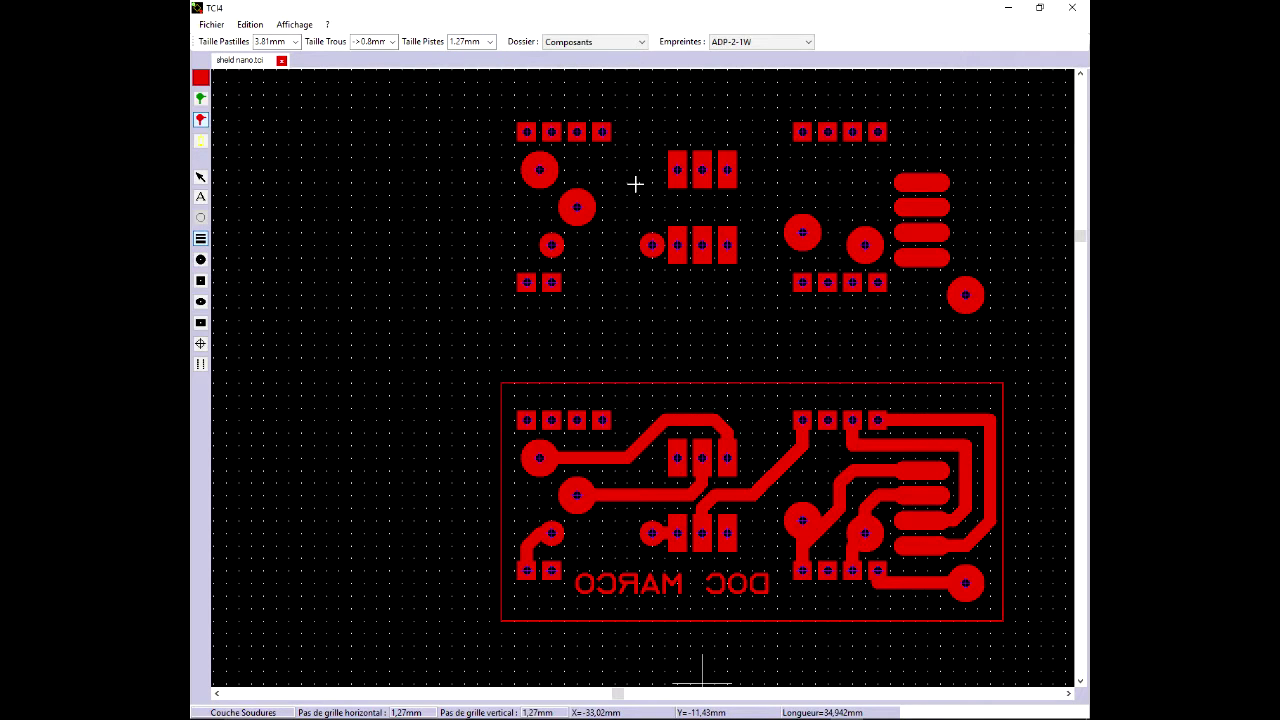
pyautogui.click(728, 170)
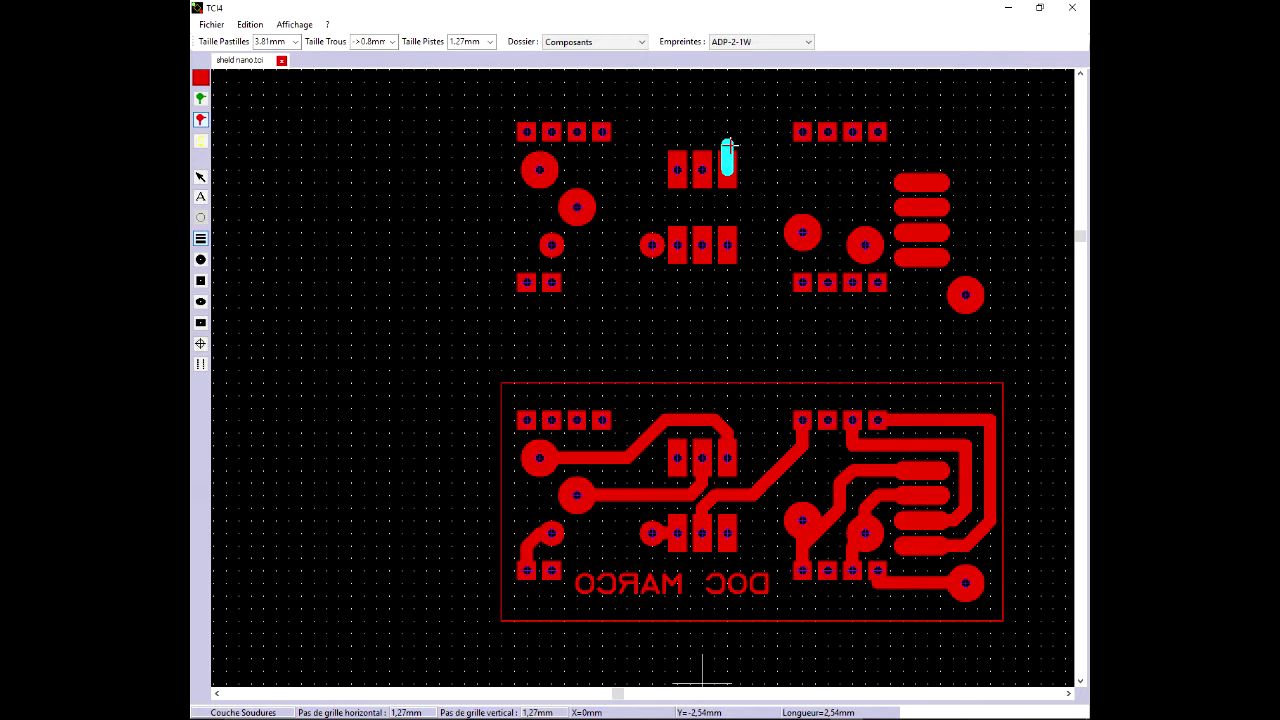
pyautogui.click(728, 145)
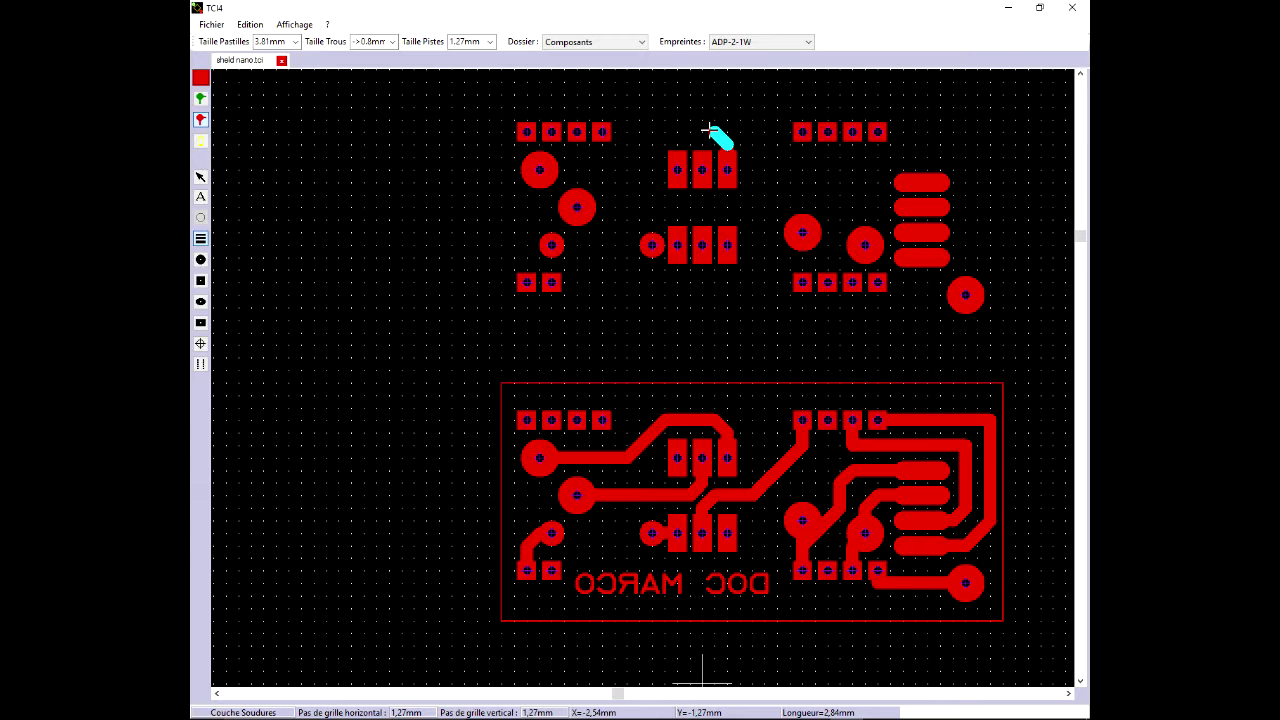
pyautogui.click(711, 130)
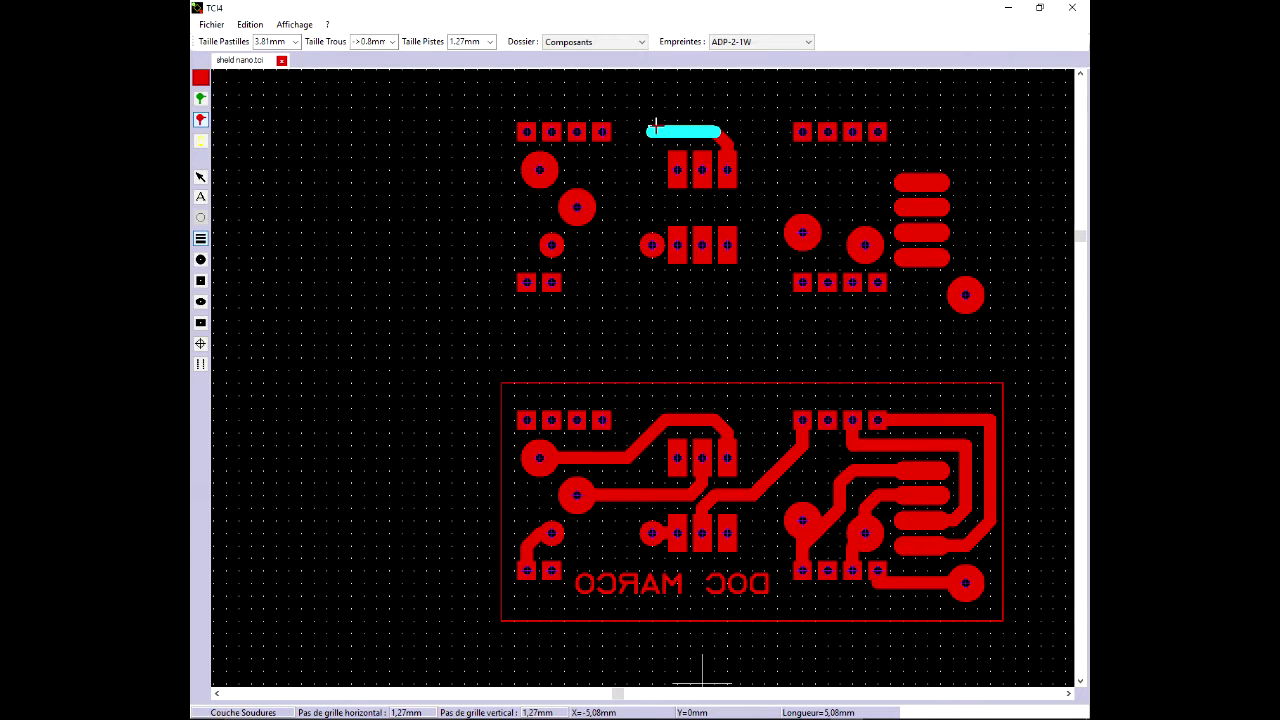
pyautogui.click(663, 129)
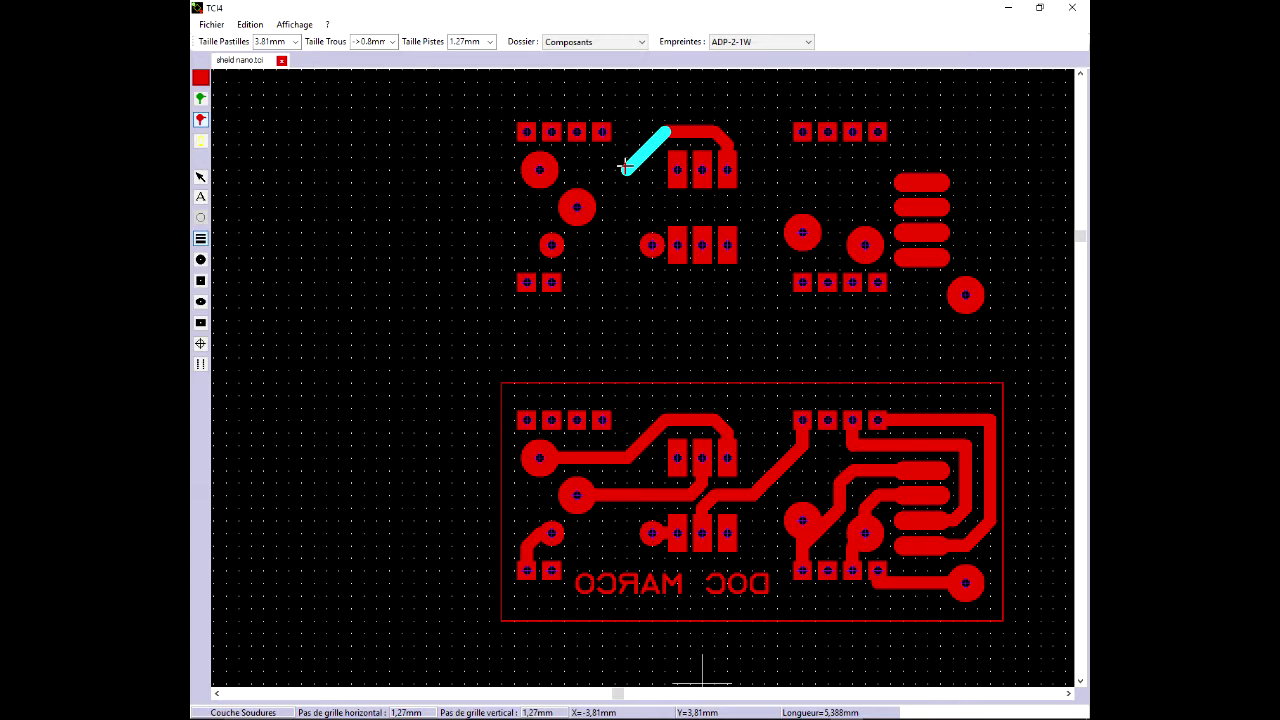
pyautogui.click(627, 168)
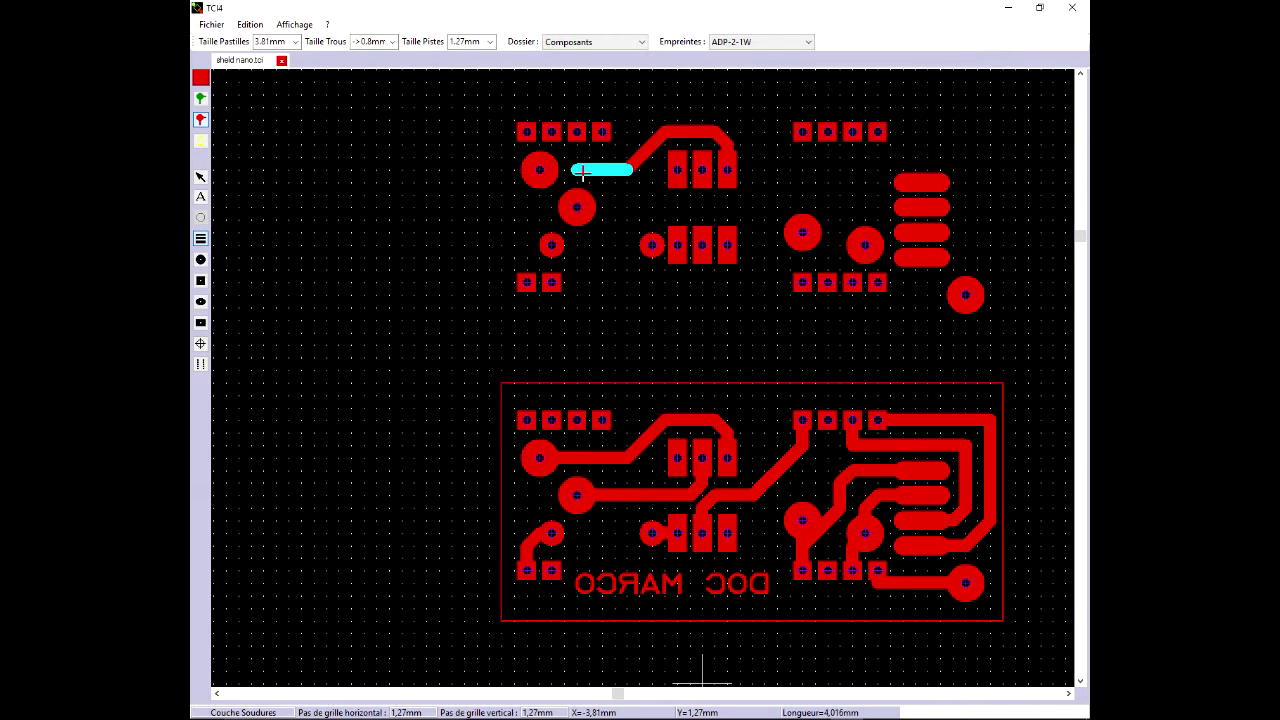
pyautogui.click(584, 172)
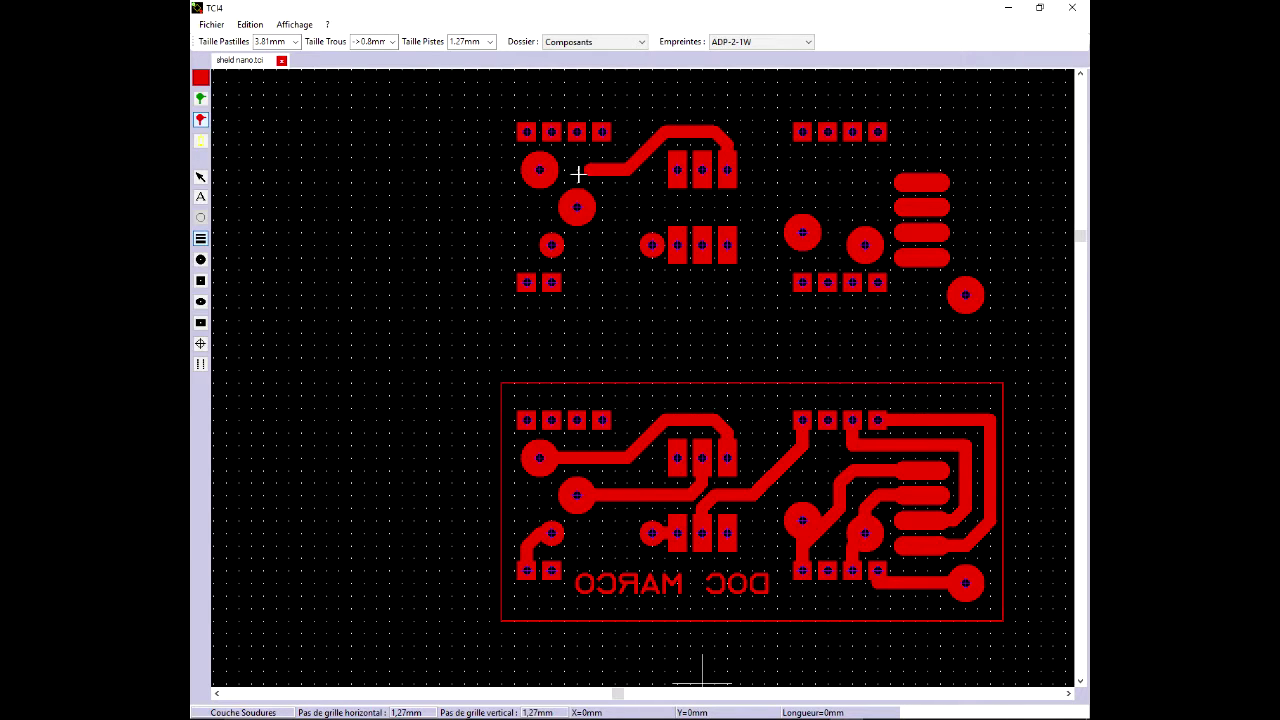
pyautogui.click(570, 172)
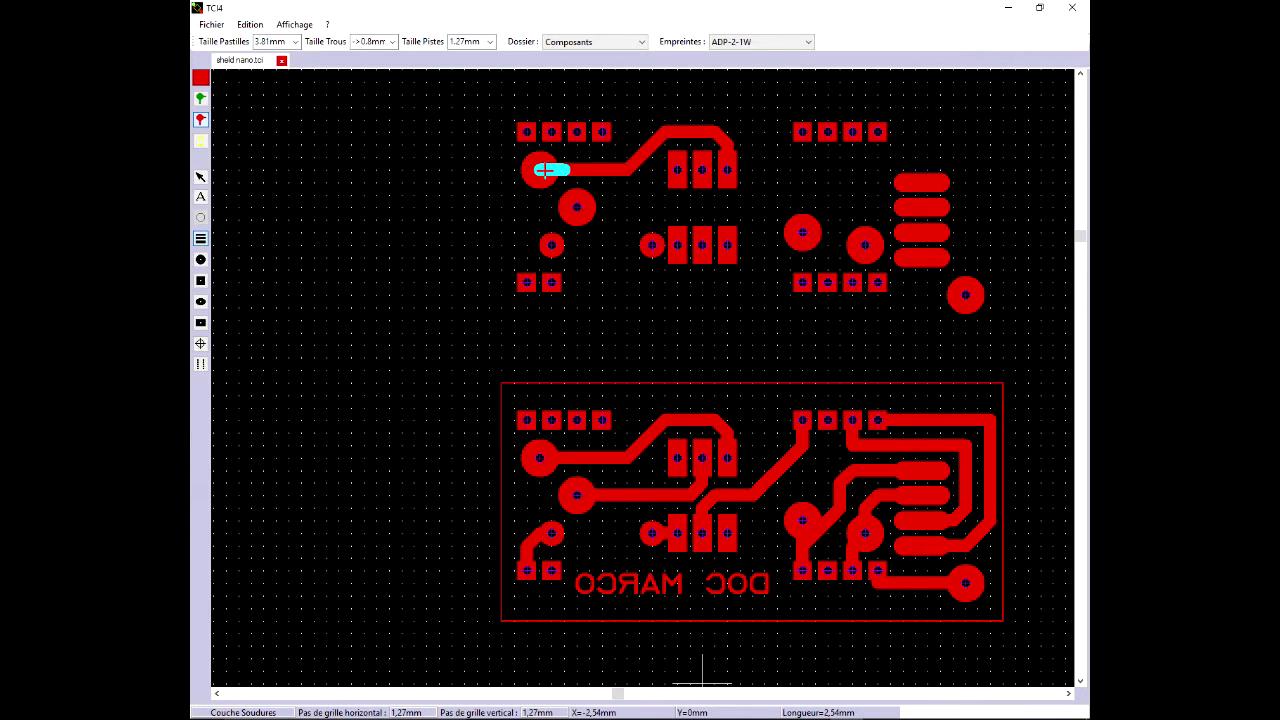
pyautogui.click(541, 170)
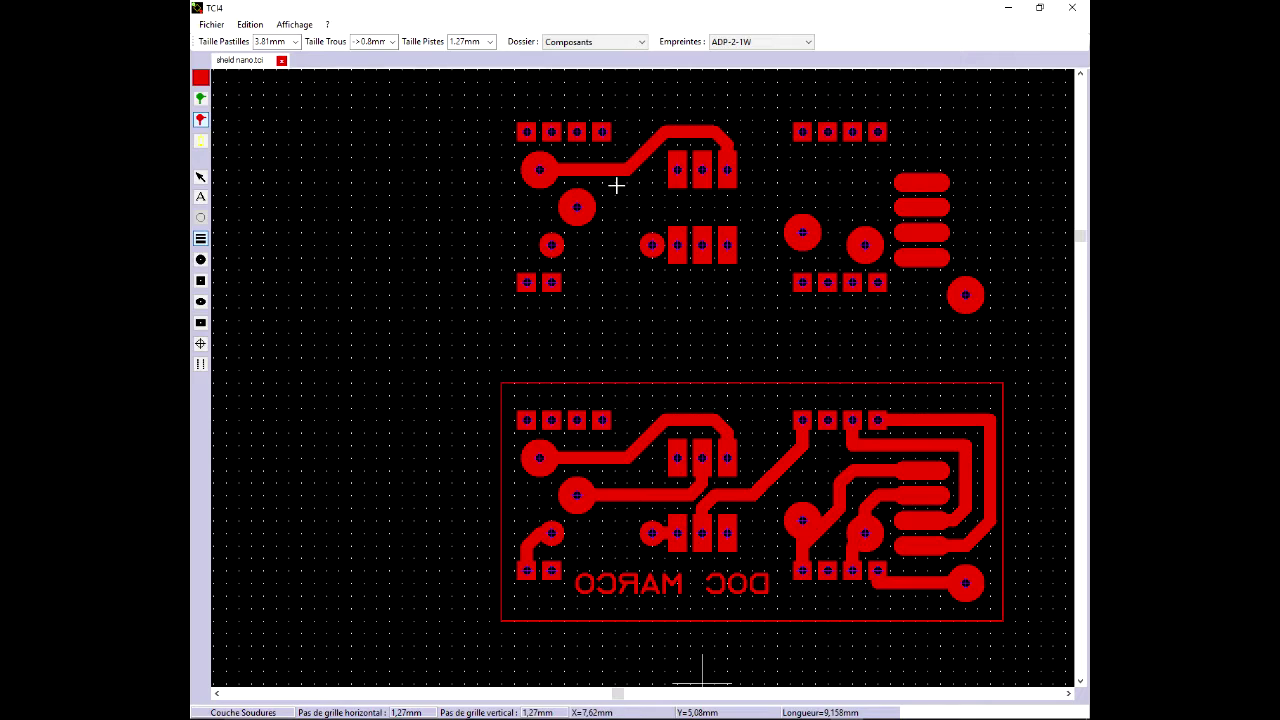
# Select the new track at its lower bend and at its round pad to inspect how its segments connect.
pyautogui.click(207, 178)
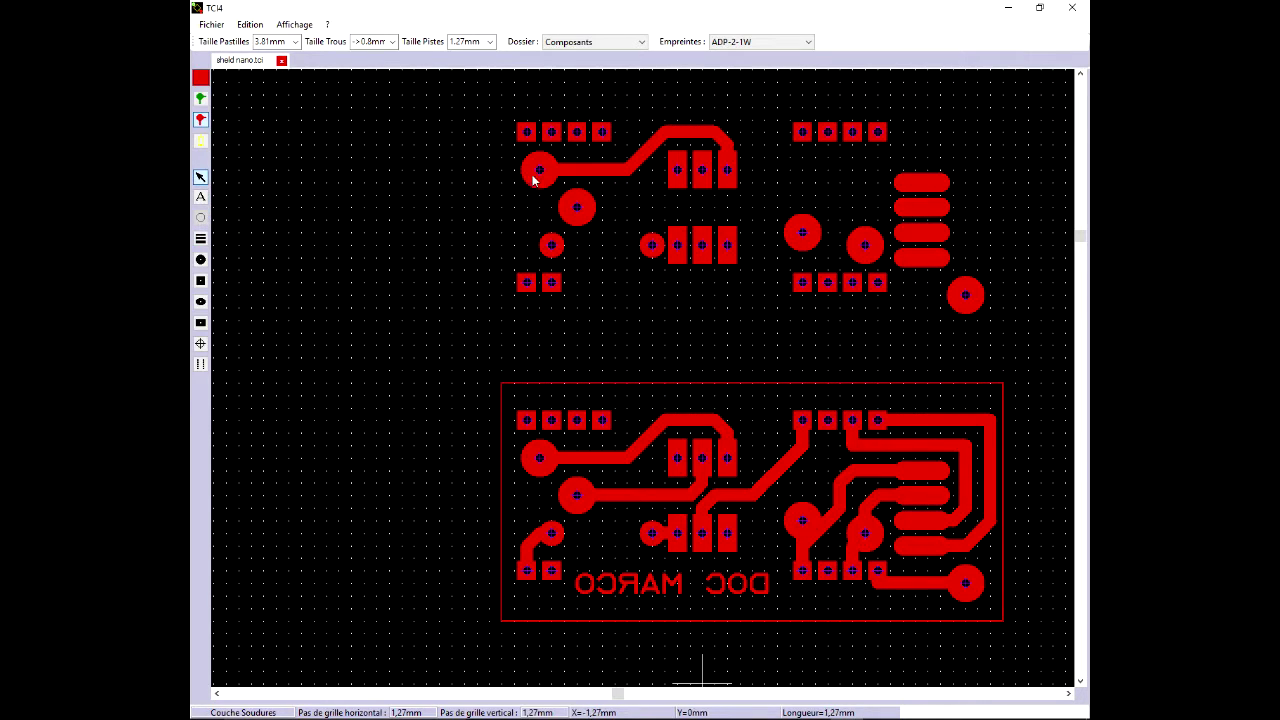
pyautogui.click(623, 176)
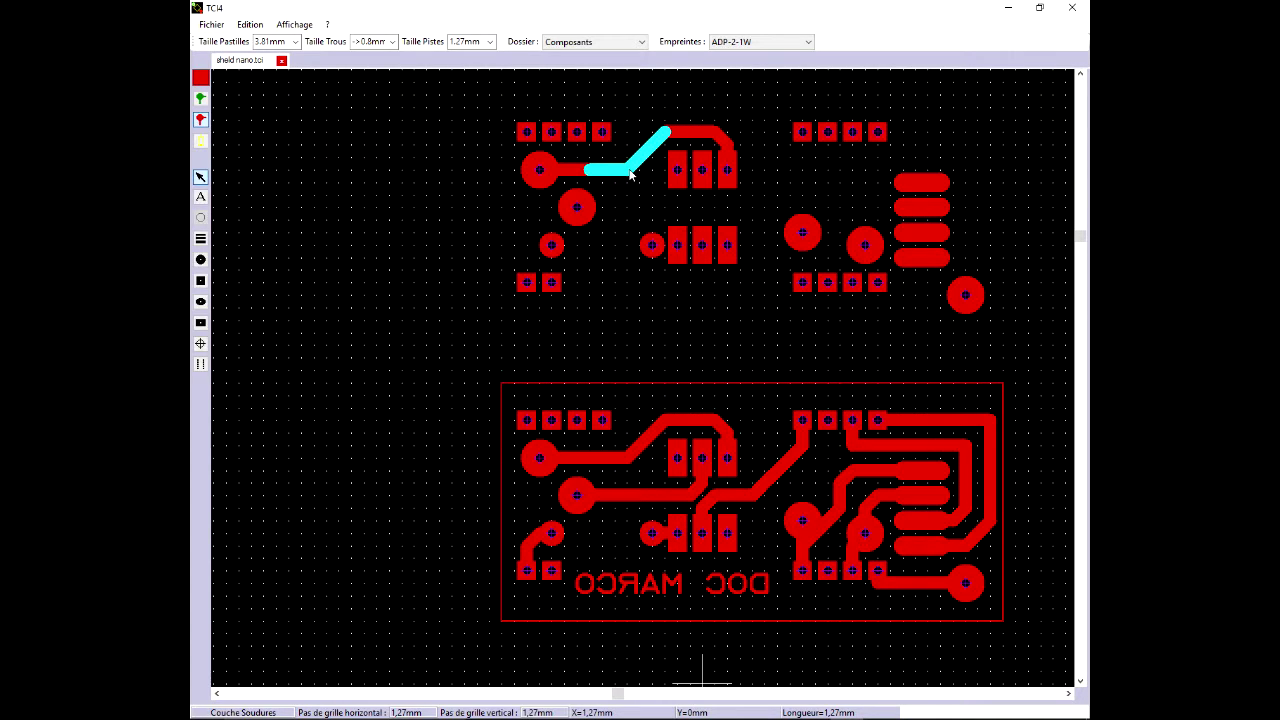
pyautogui.click(540, 171)
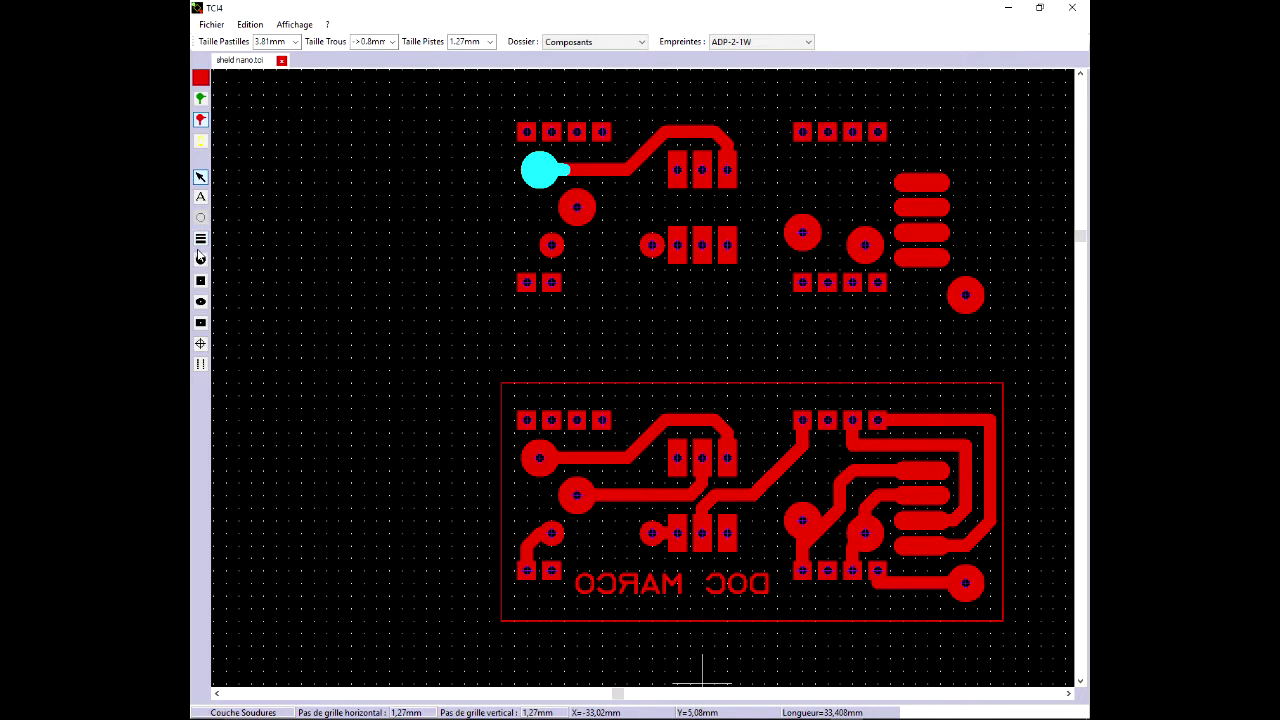
# Route a 1.27 mm track from the middle upper rectangular pad down and across to the second 3.81 mm round pad.
pyautogui.click(201, 242)
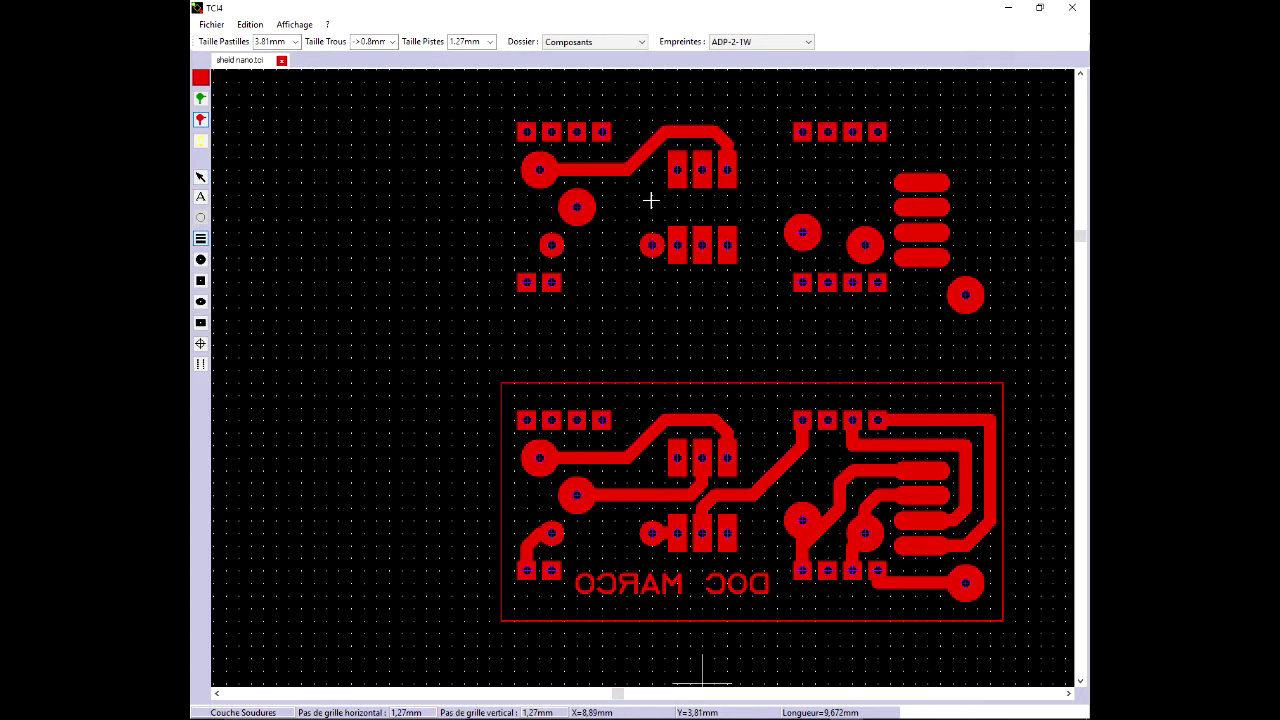
pyautogui.click(702, 177)
pyautogui.click(702, 197)
pyautogui.click(690, 207)
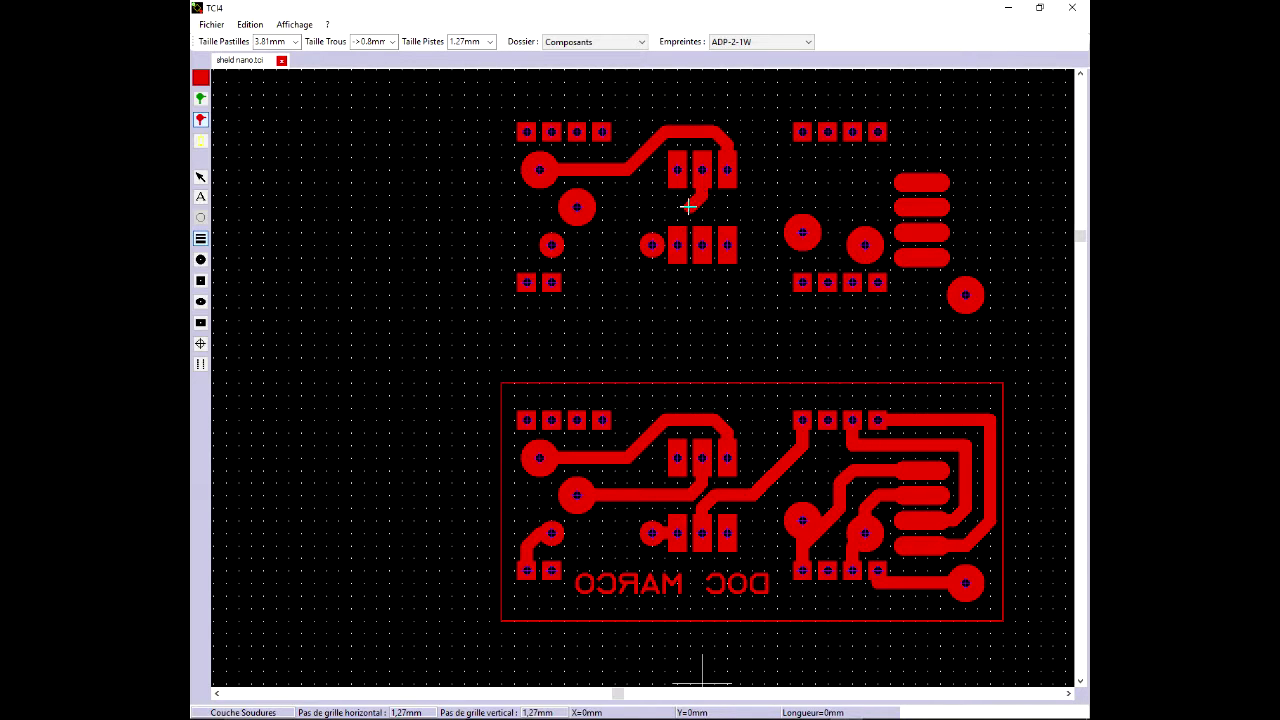
pyautogui.click(577, 206)
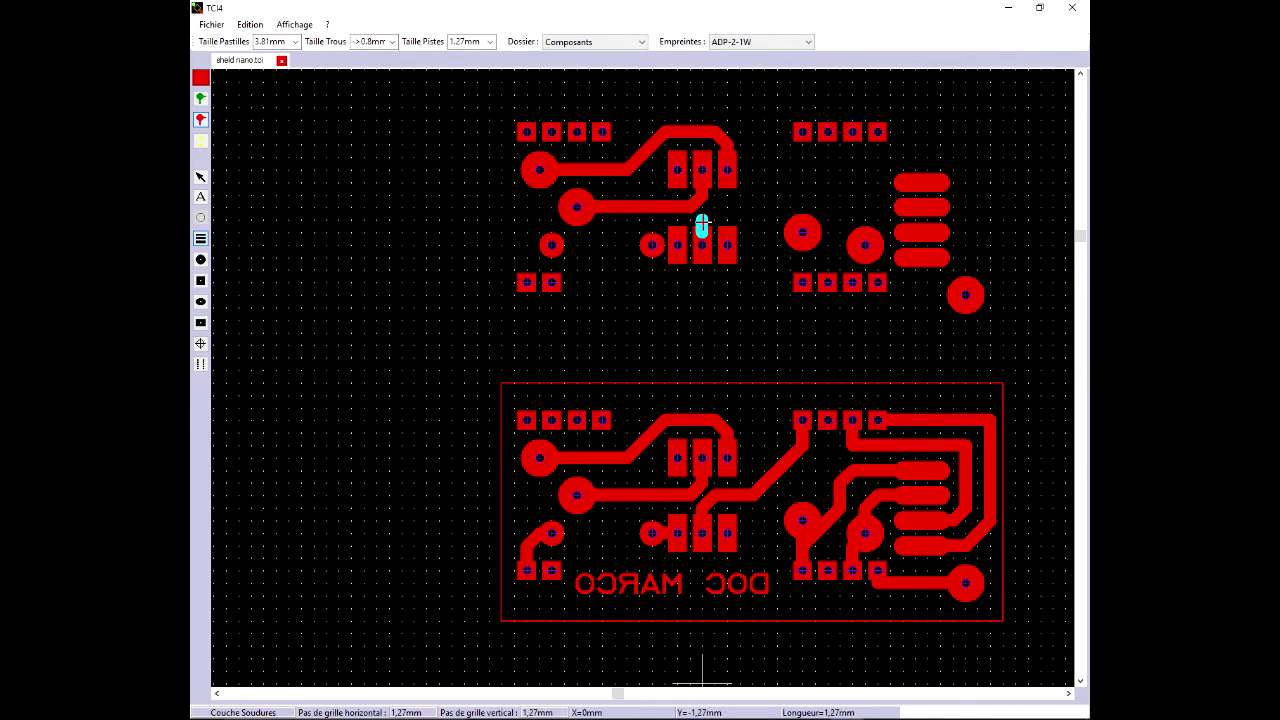
# Route a 1.27 mm track from the middle lower rectangular pad diagonally up to the first upper-right square pad.
pyautogui.click(703, 221)
pyautogui.click(713, 211)
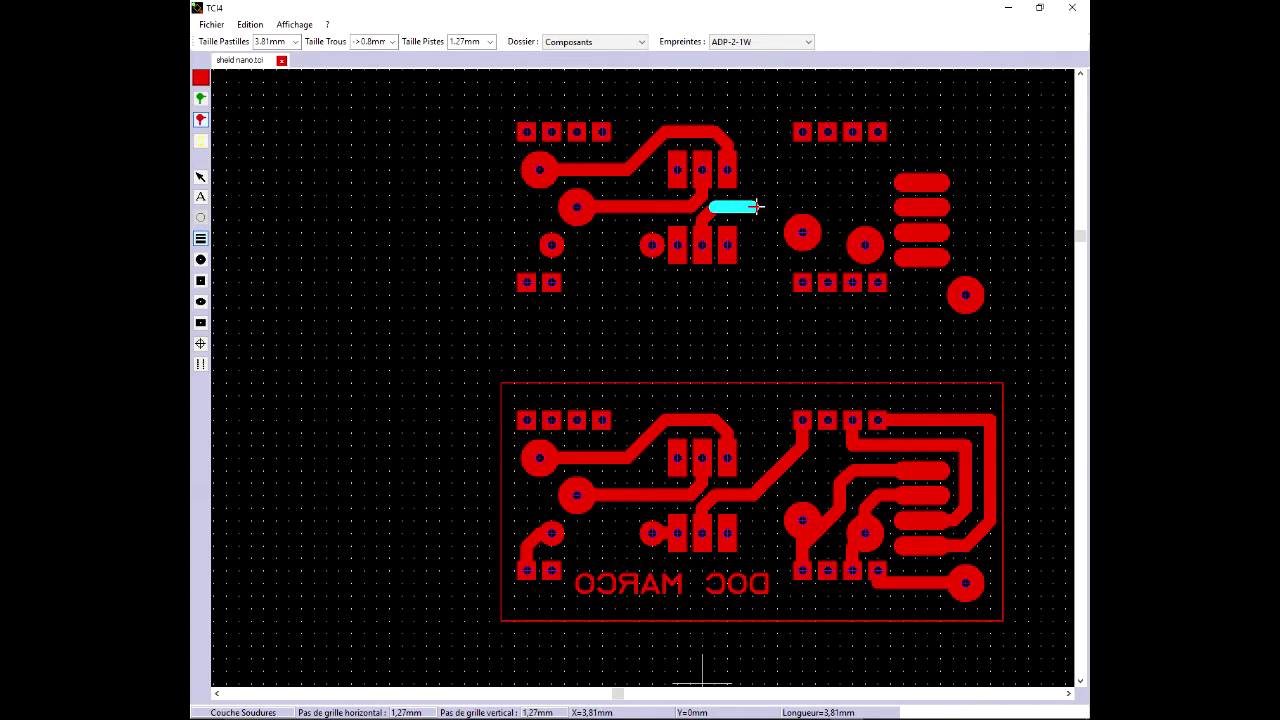
pyautogui.click(755, 207)
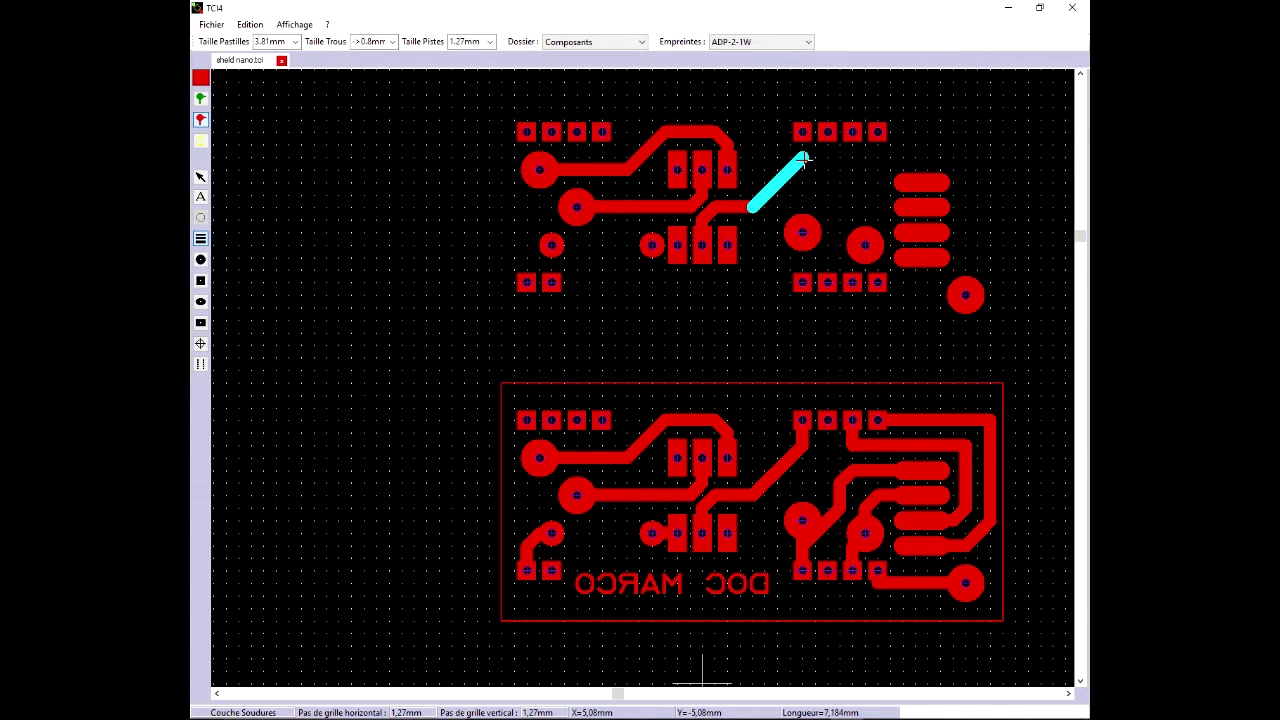
pyautogui.click(802, 153)
pyautogui.click(803, 132)
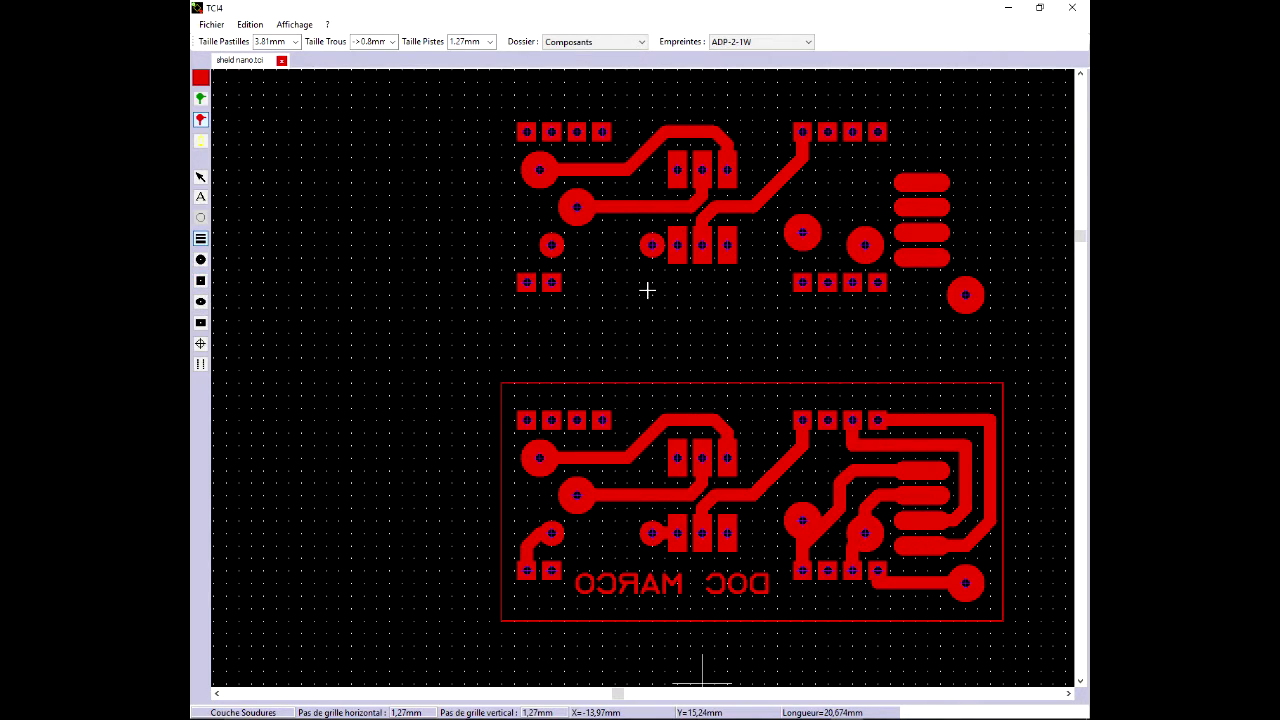
# Place the example's text label at 2 mm size on the solder layer, between the two lower groups of square pads.
pyautogui.click(200, 120)
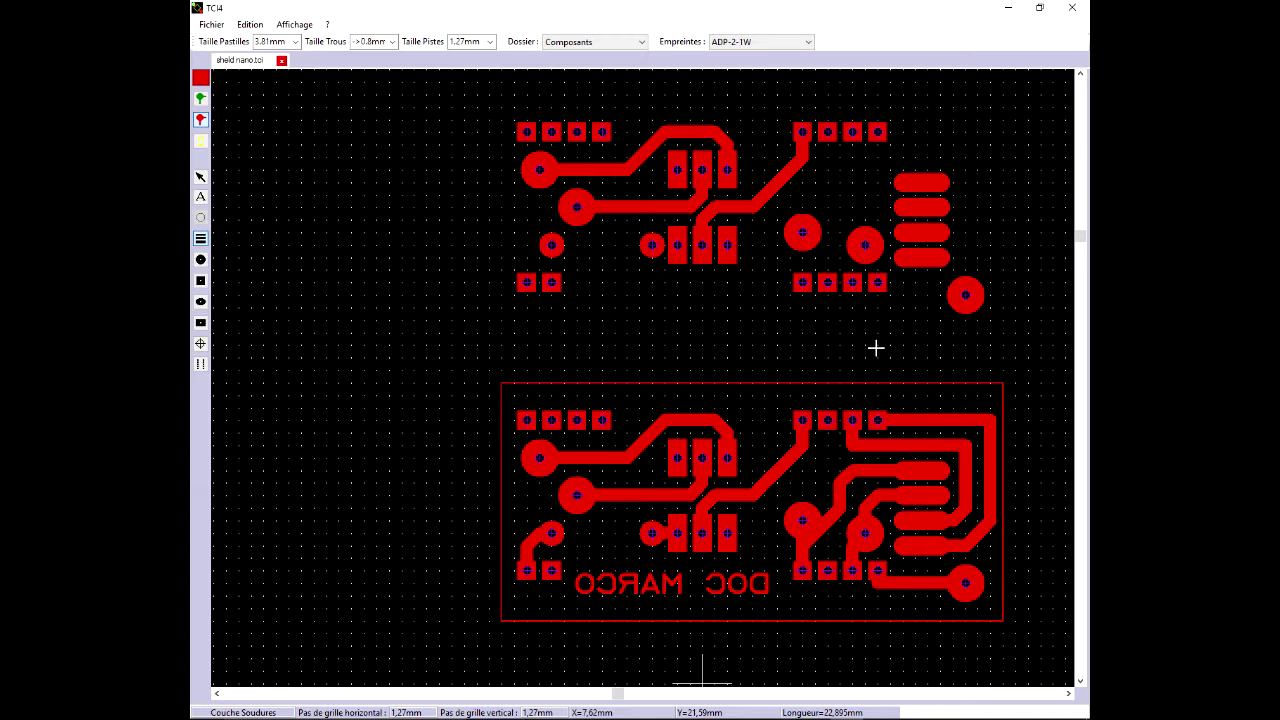
pyautogui.click(202, 198)
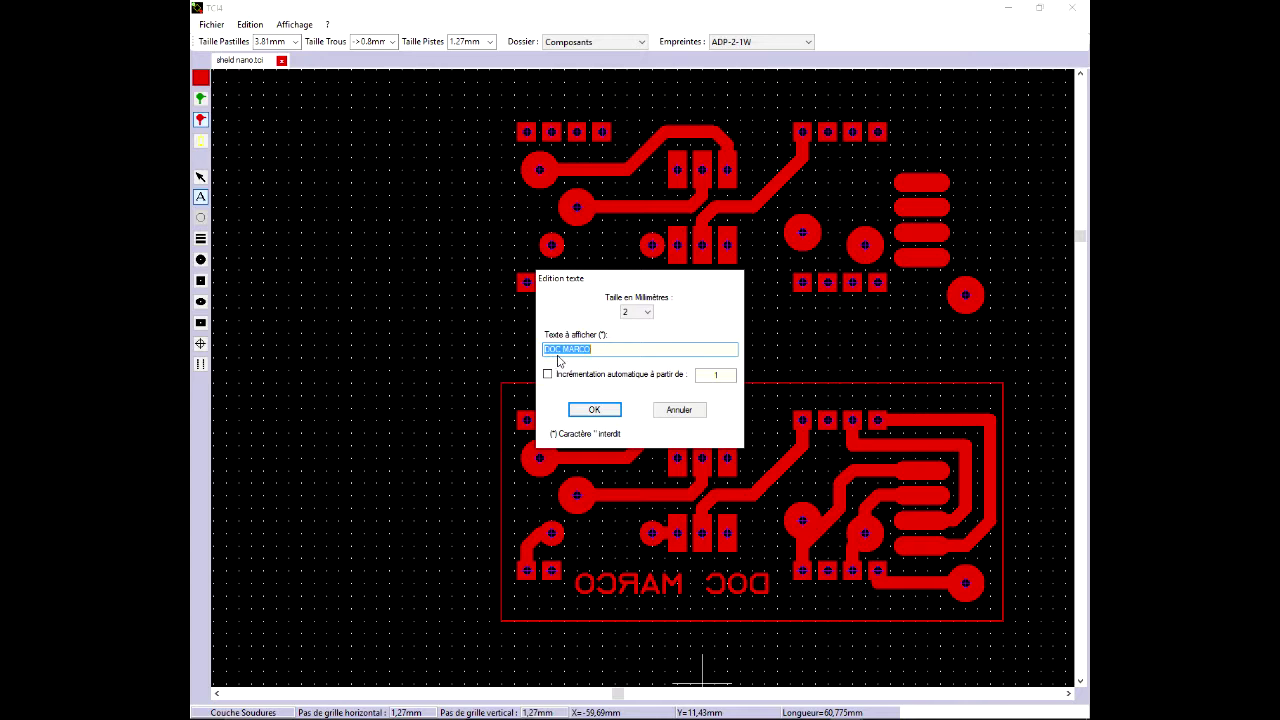
pyautogui.click(604, 415)
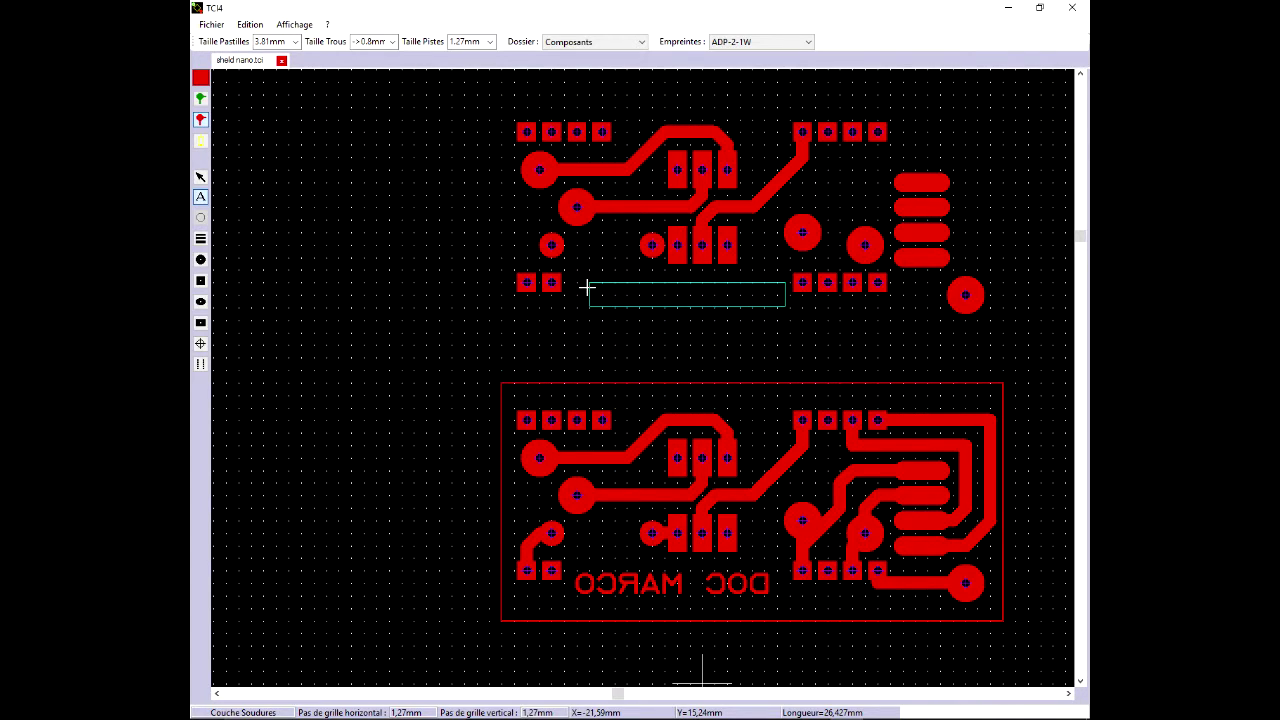
pyautogui.click(582, 286)
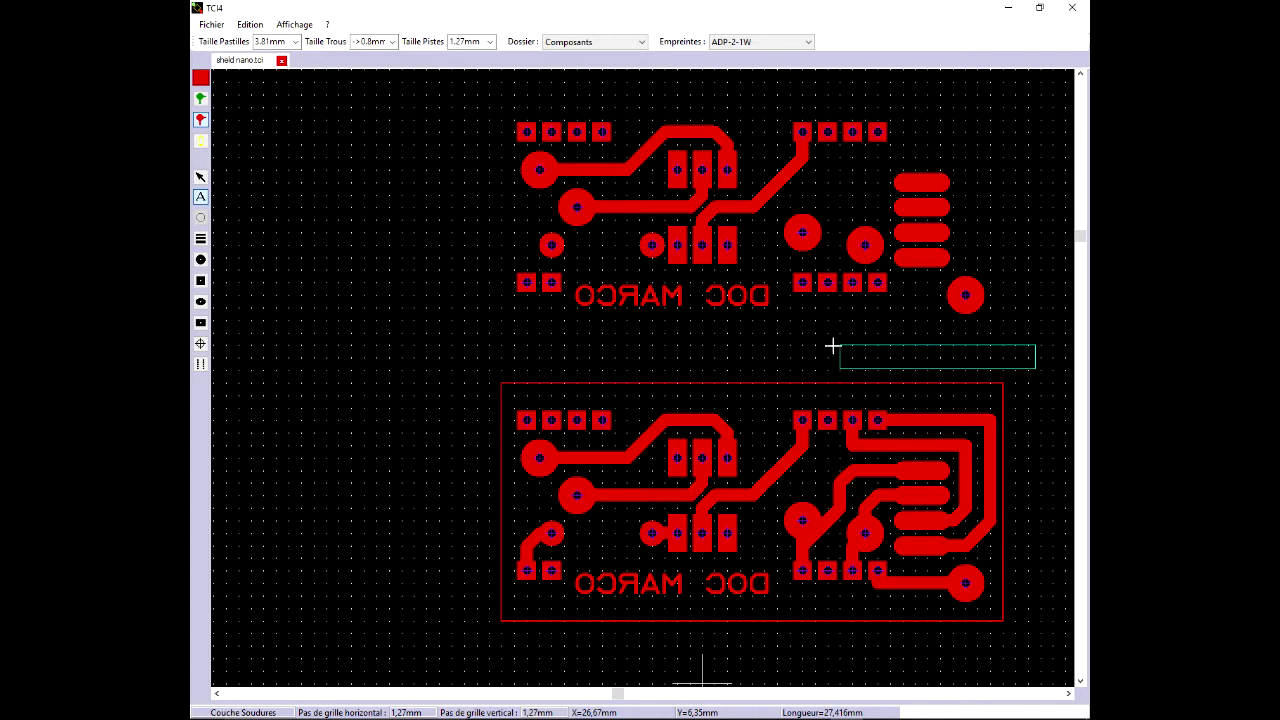
# View the layout with the component layer active and return to the solder layer.
pyautogui.click(200, 98)
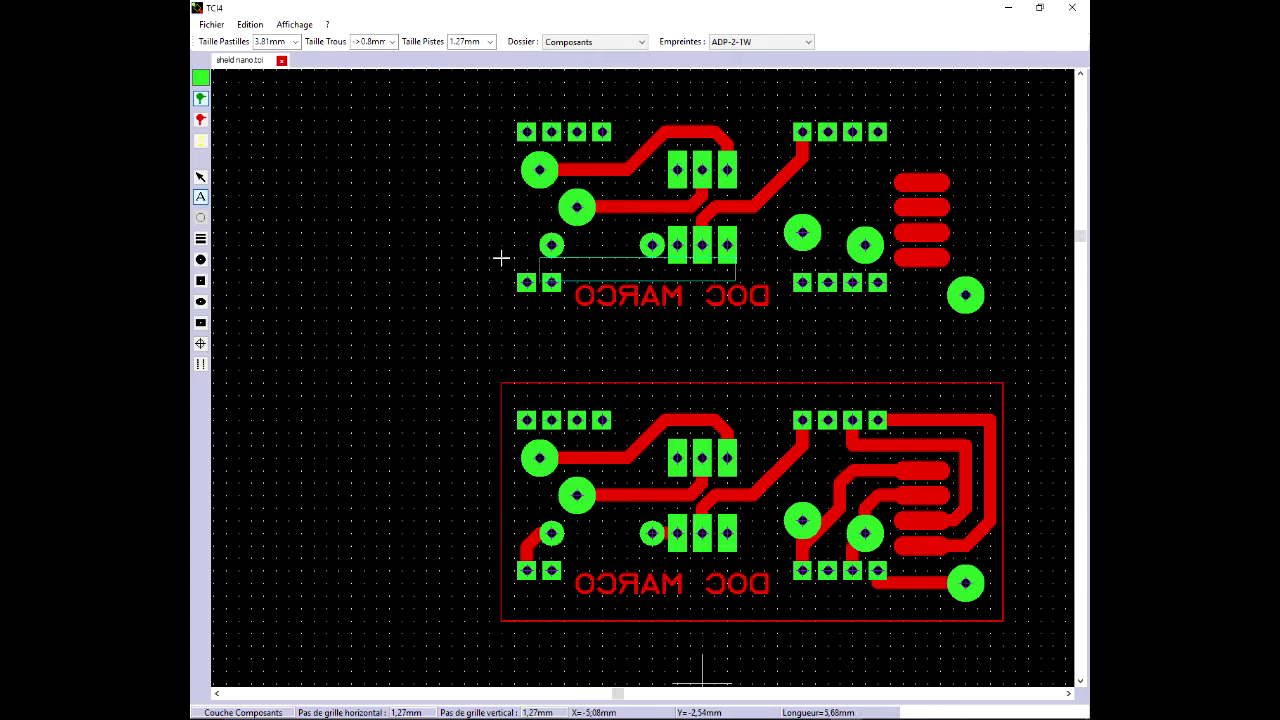
pyautogui.click(200, 119)
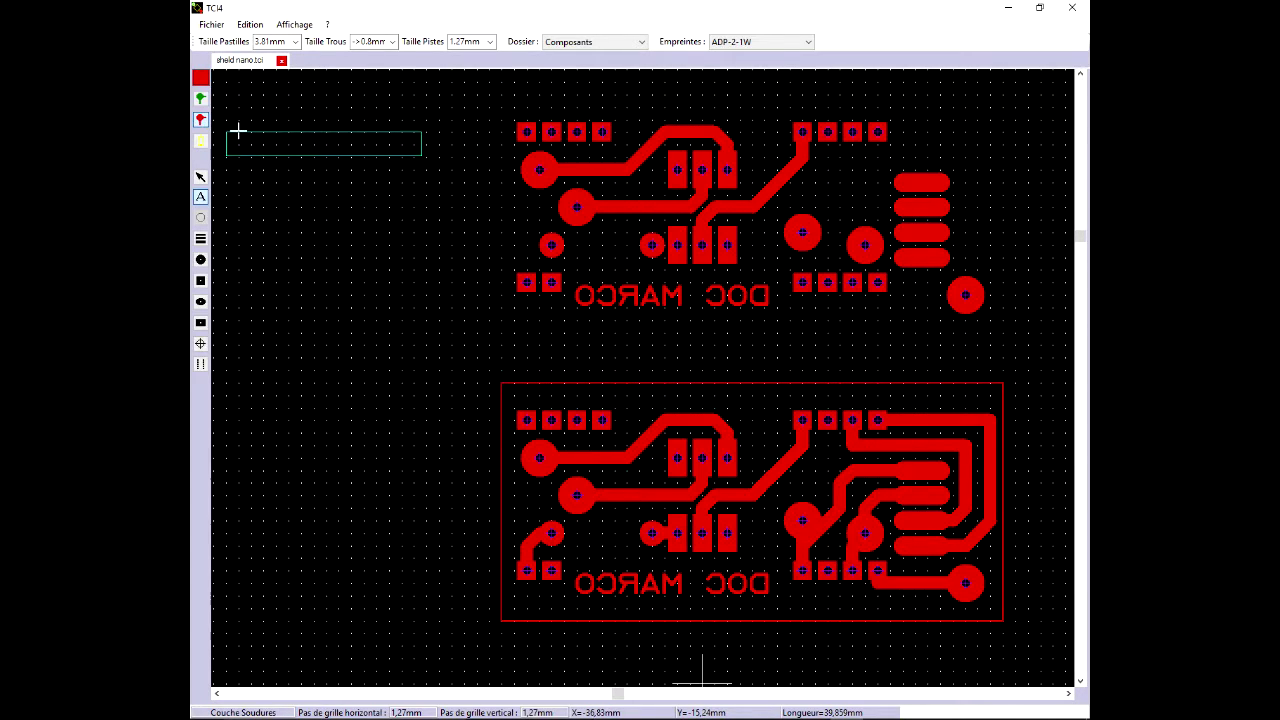
# Try the print options, excluding Côté composants and Sérigraphie and toggling Plan de perçage and Croix de centrage des trous, without printing.
pyautogui.click(210, 27)
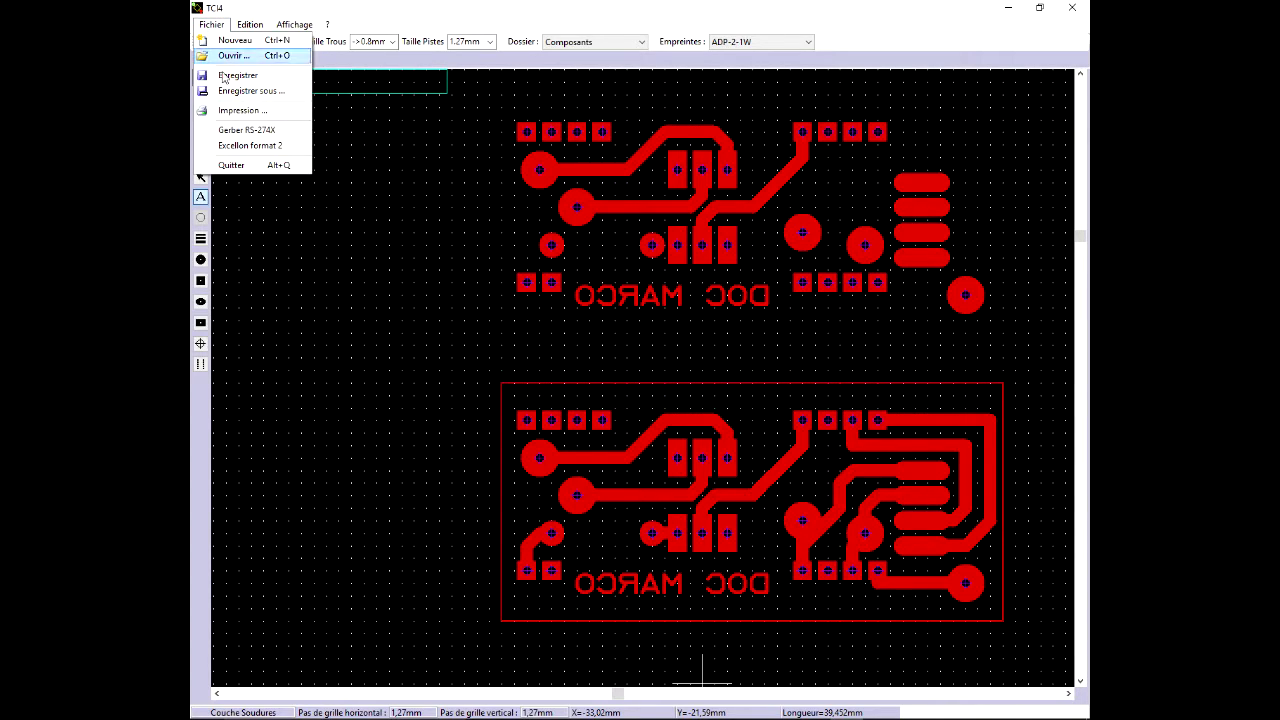
pyautogui.click(248, 112)
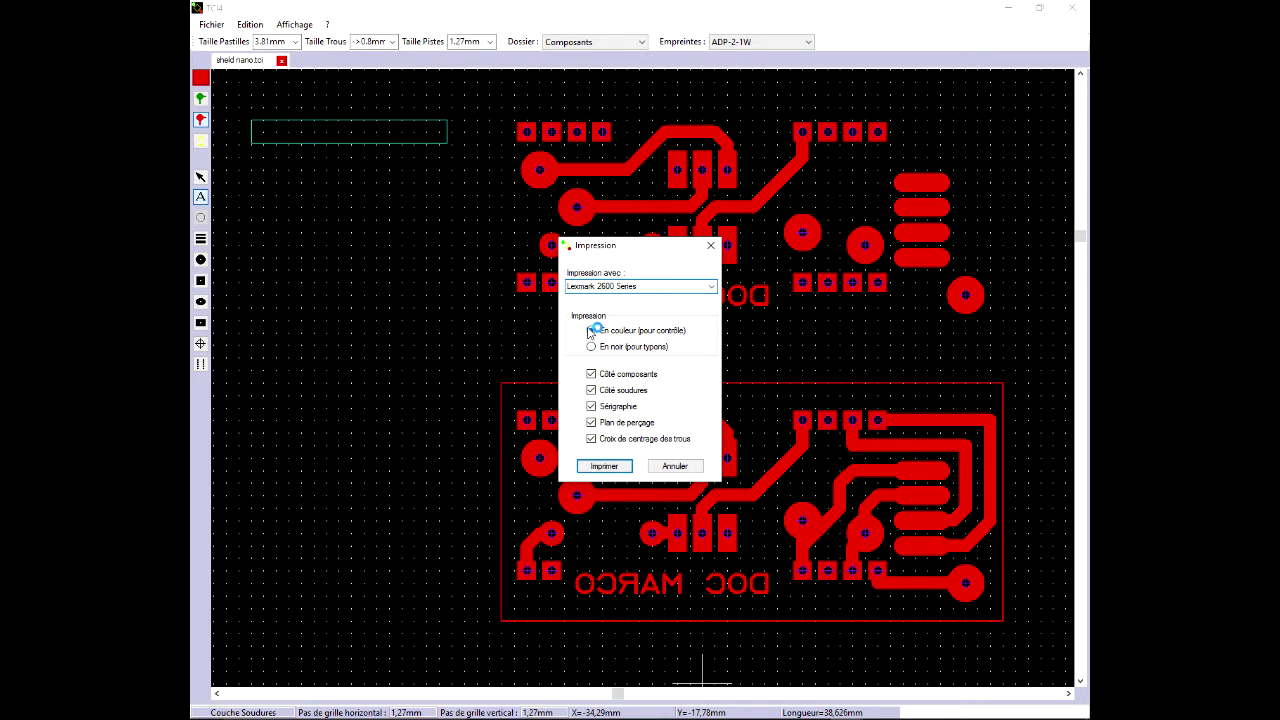
pyautogui.click(591, 375)
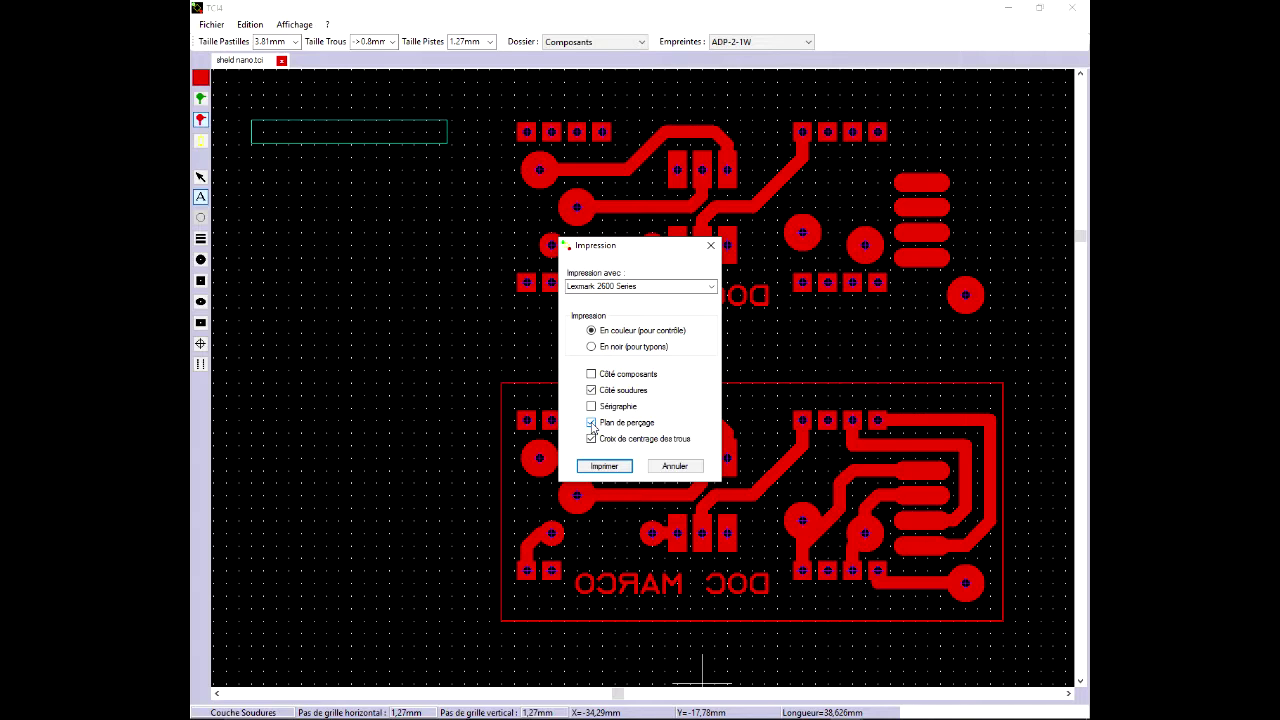
pyautogui.click(591, 423)
pyautogui.click(591, 423)
pyautogui.click(591, 441)
pyautogui.click(676, 466)
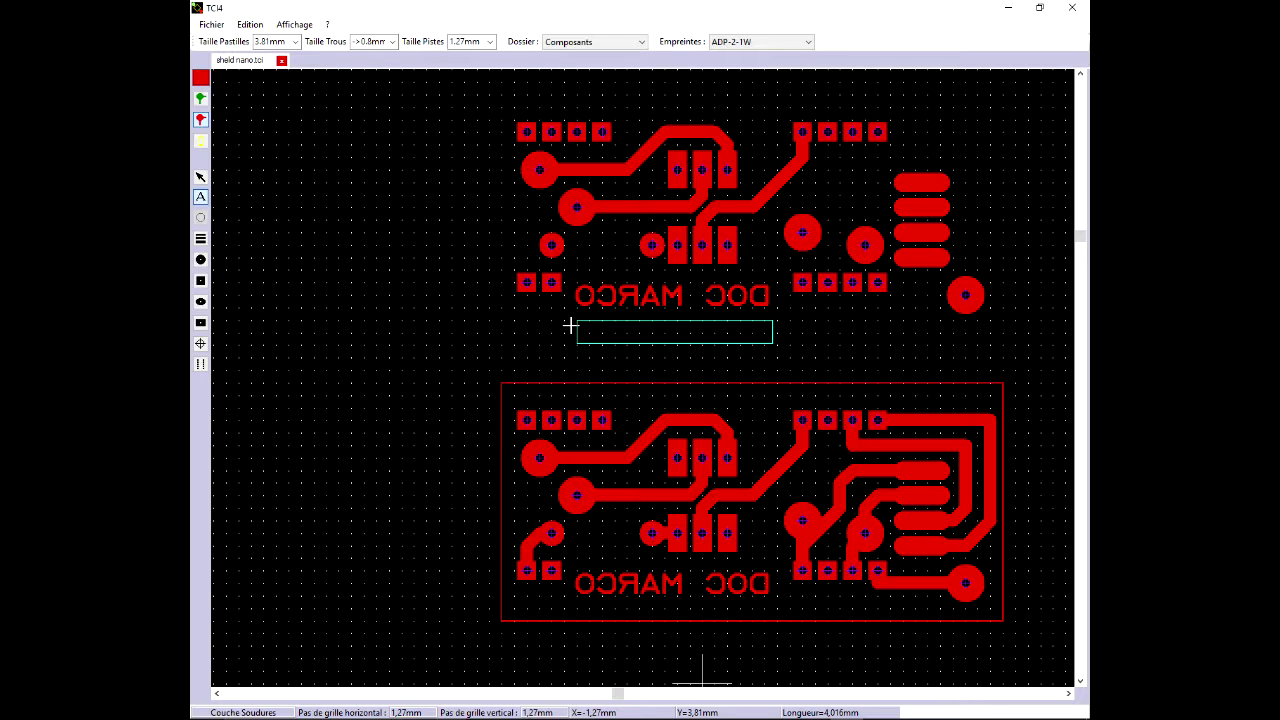
# Copy the entire framed example board and paste one duplicate directly below it, aligned with the original.
pyautogui.click(200, 178)
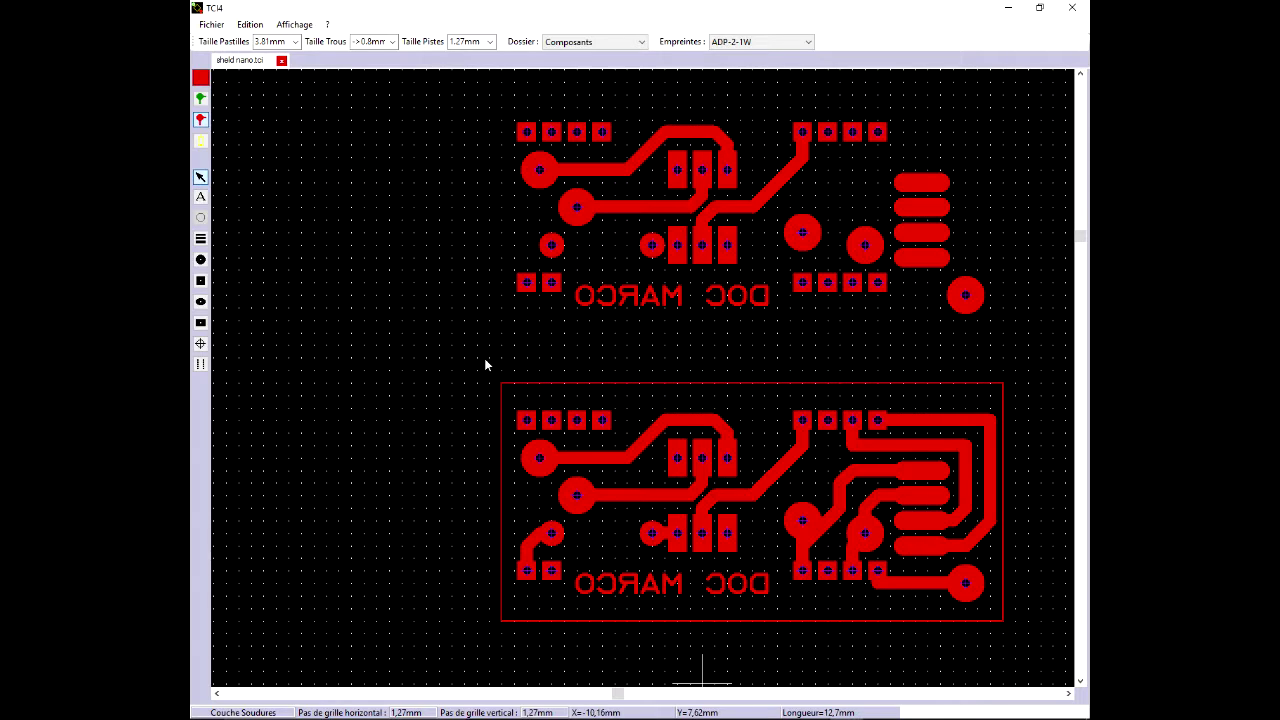
pyautogui.moveTo(489, 357); pyautogui.dragTo(1013, 650)
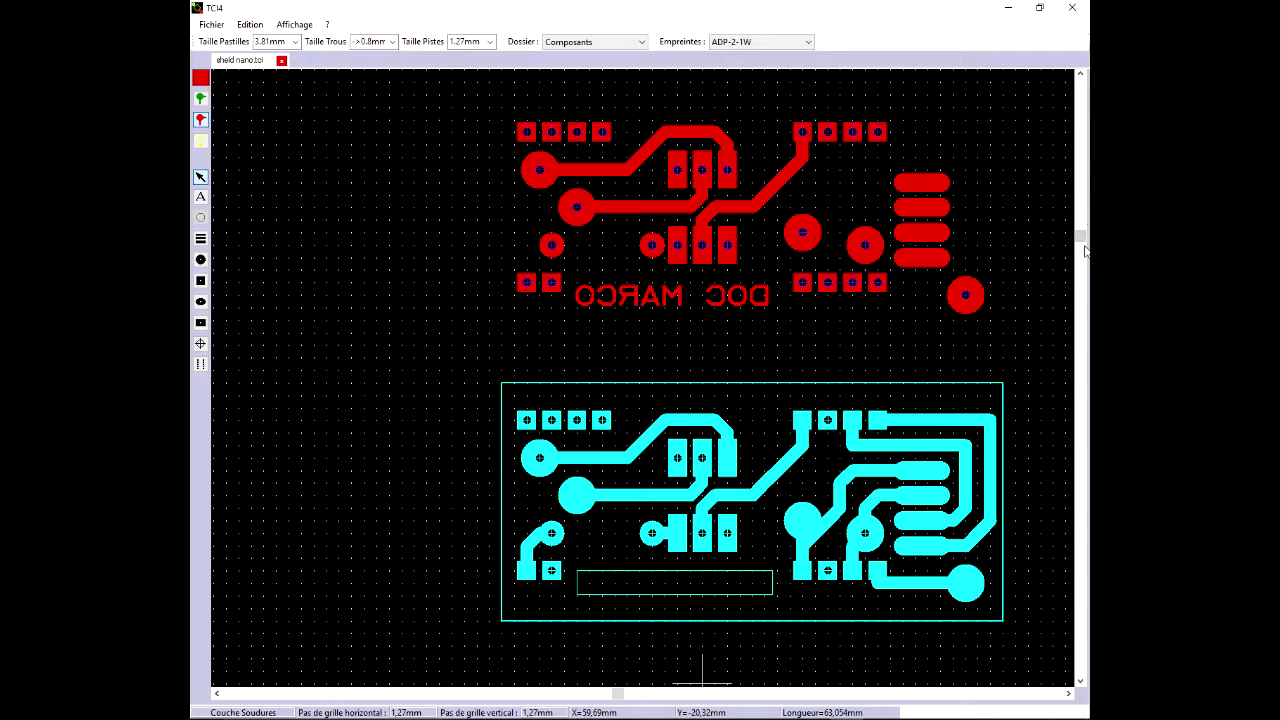
pyautogui.moveTo(1080, 238); pyautogui.dragTo(1081, 393)
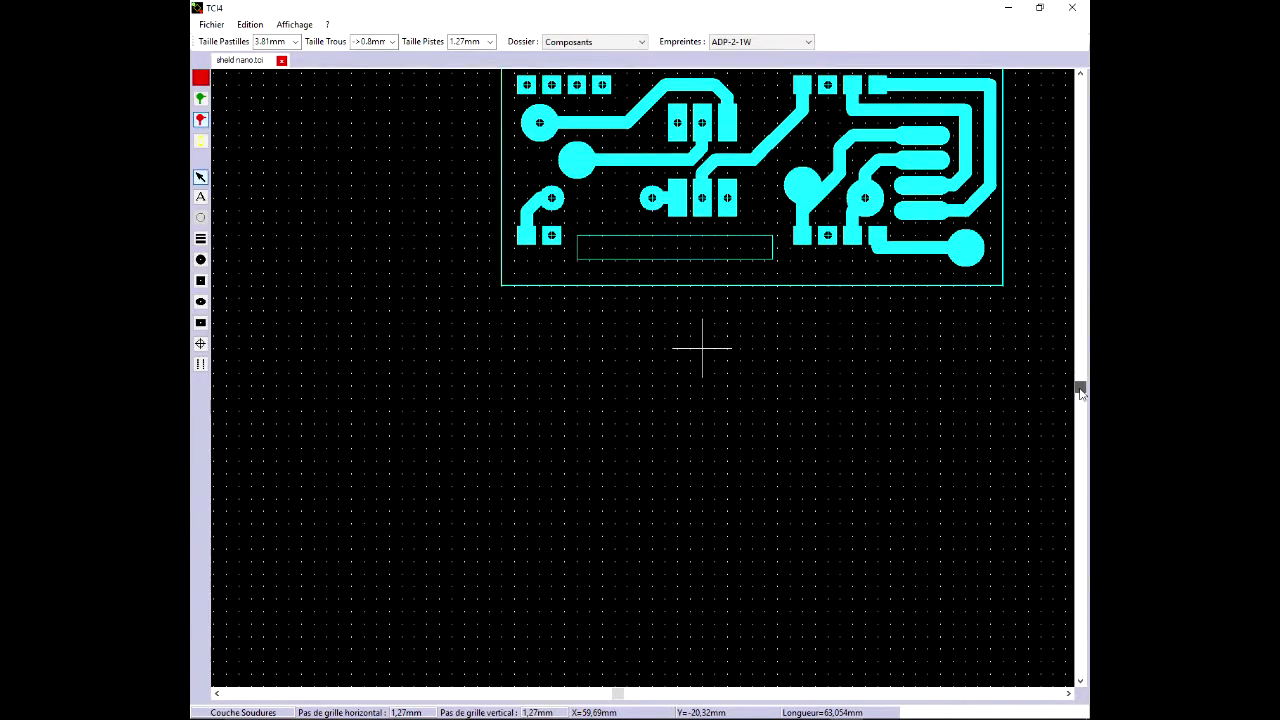
pyautogui.hotkey('ctrl', 'c')
pyautogui.hotkey('ctrl', 'v')
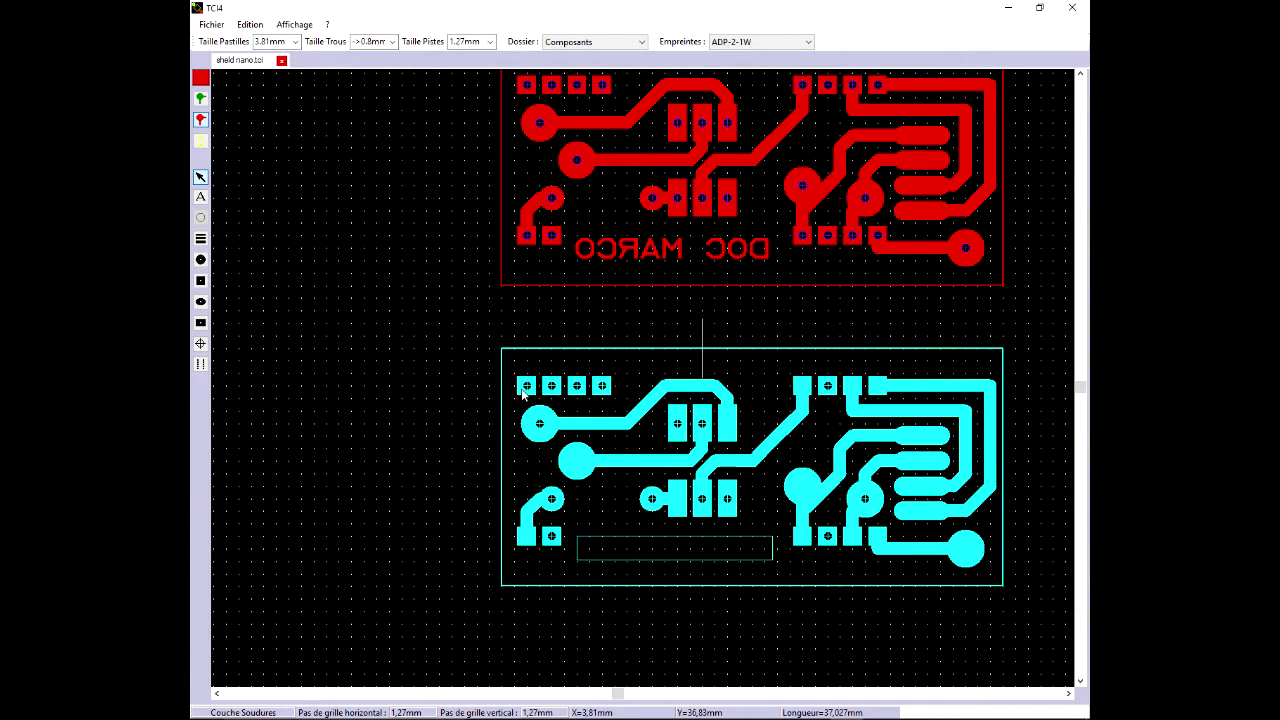
pyautogui.click(522, 393)
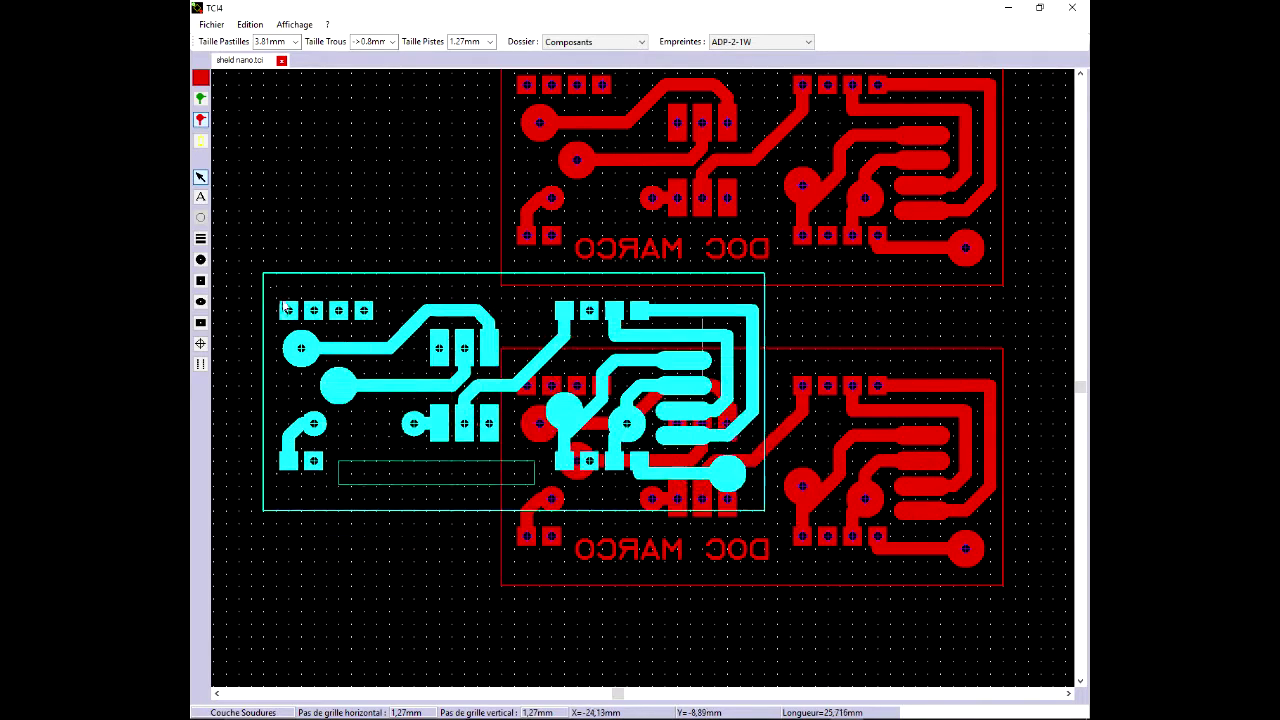
pyautogui.click(200, 177)
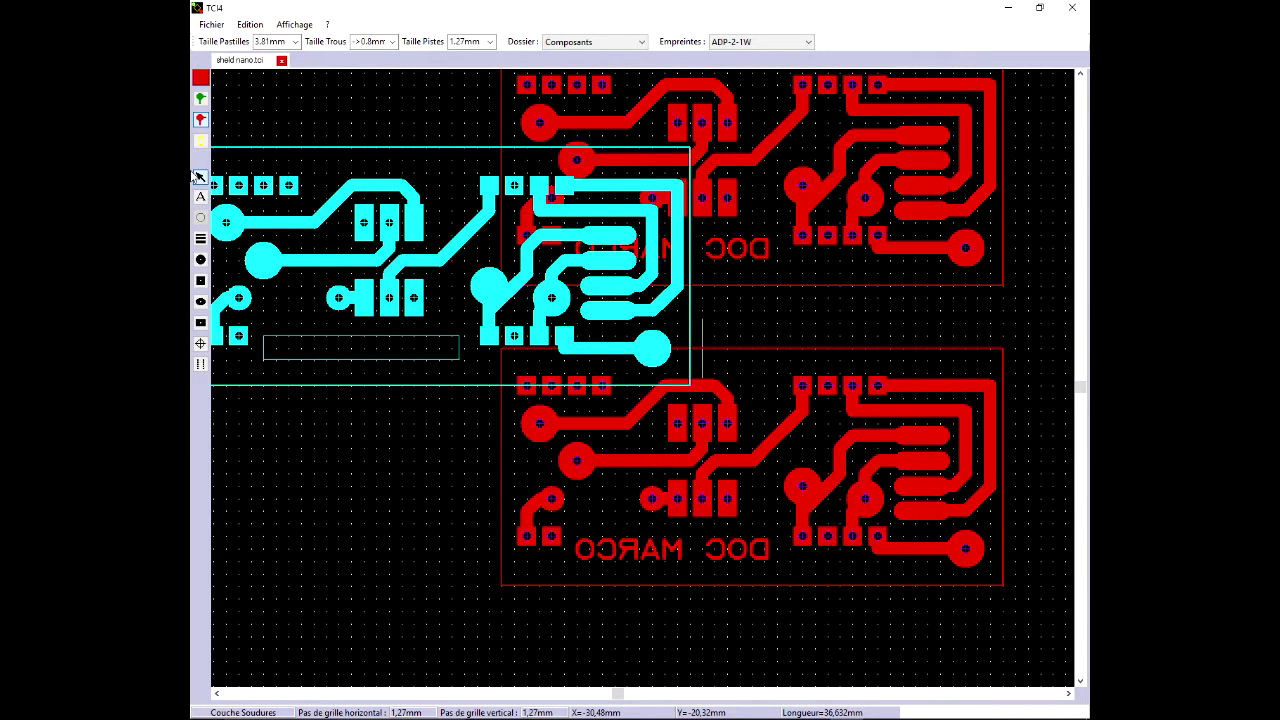
# Stop pasting and discard the extra board copy still attached to the pointer, keeping the placed duplicate.
pyautogui.click(222, 190)
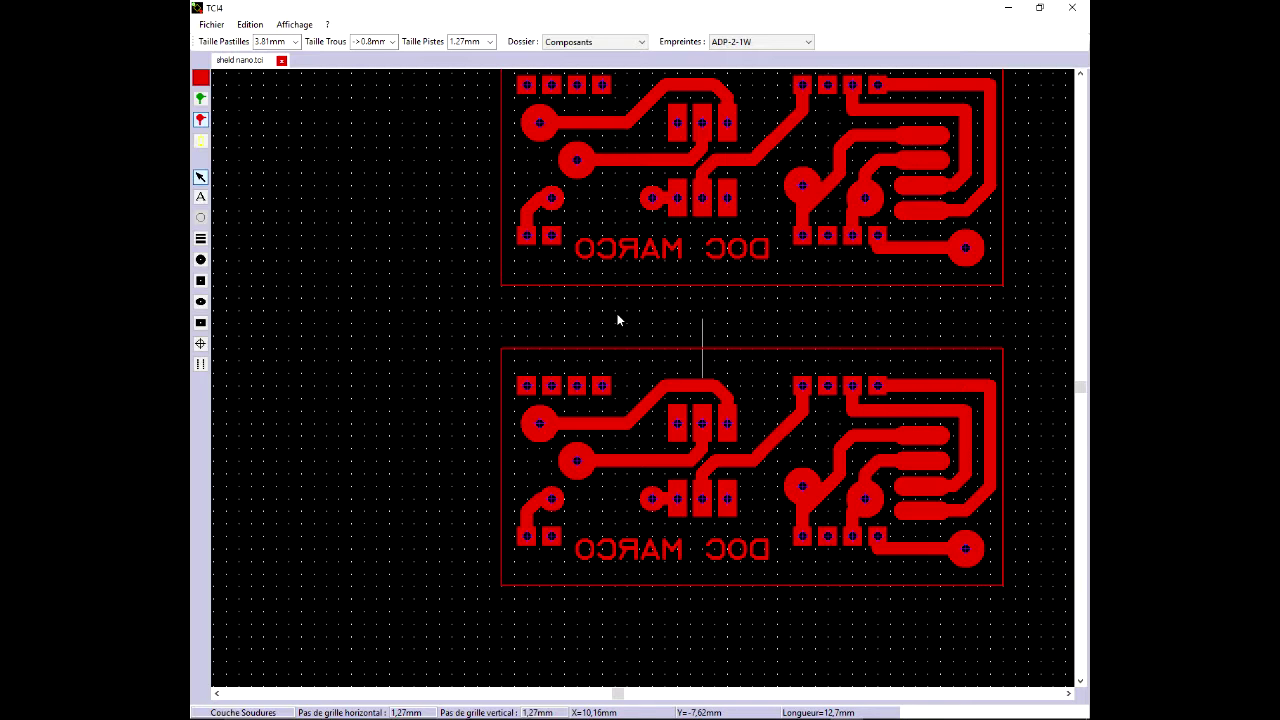
# Look over the stacked shield boards, comparing the pasted duplicate's tracks, pads, label and frame with the original.
pyautogui.scroll(3, 617, 320)
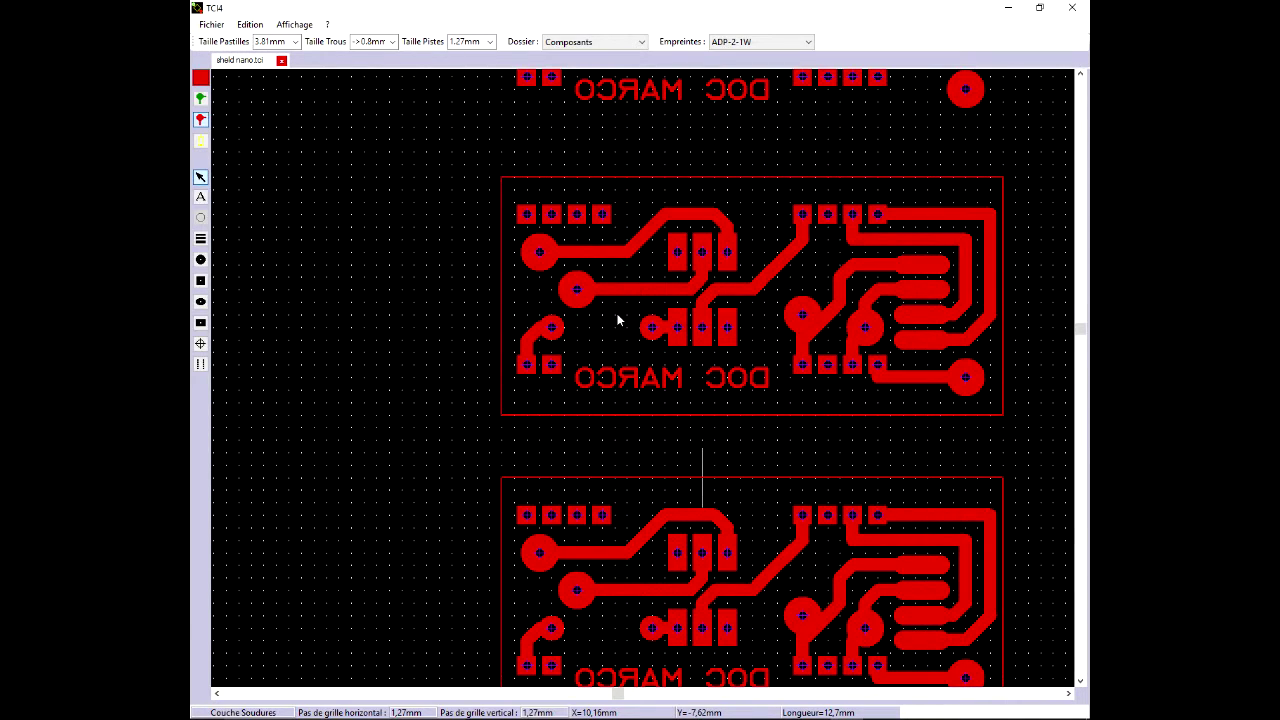
pyautogui.scroll(-4, 617, 320)
pyautogui.scroll(3, 617, 320)
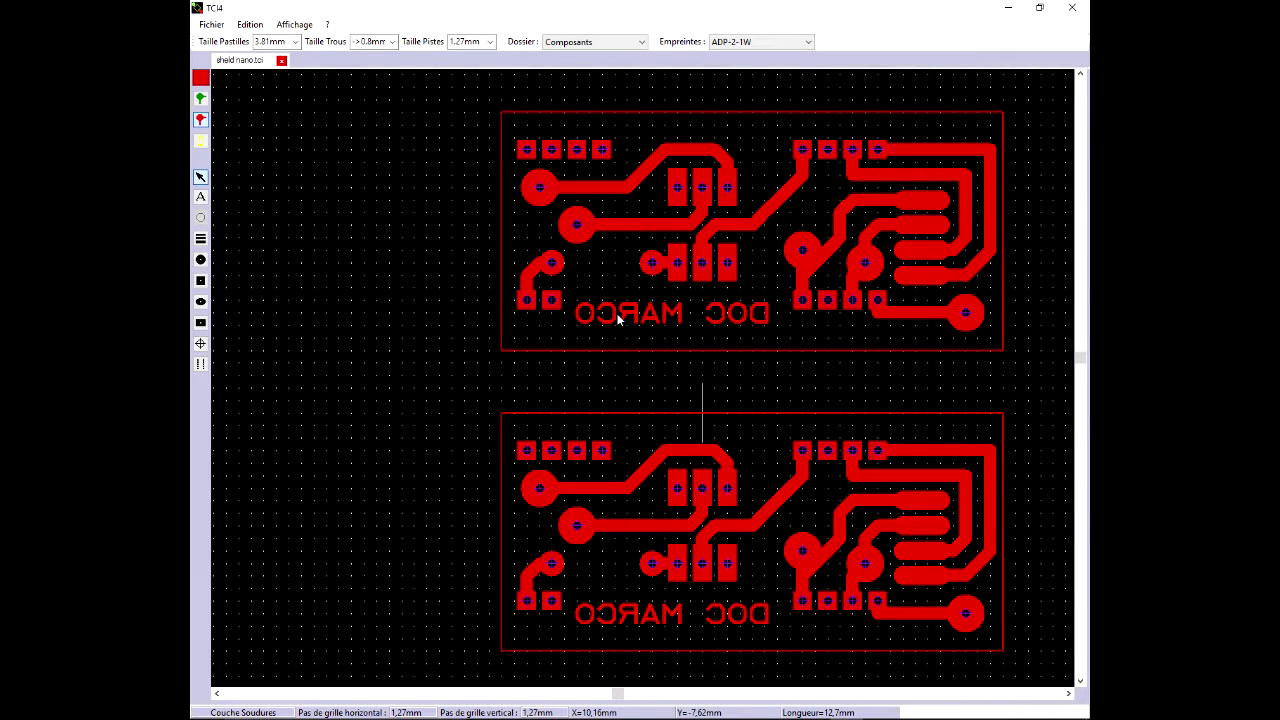
pyautogui.scroll(-2, 617, 320)
pyautogui.scroll(3, 617, 320)
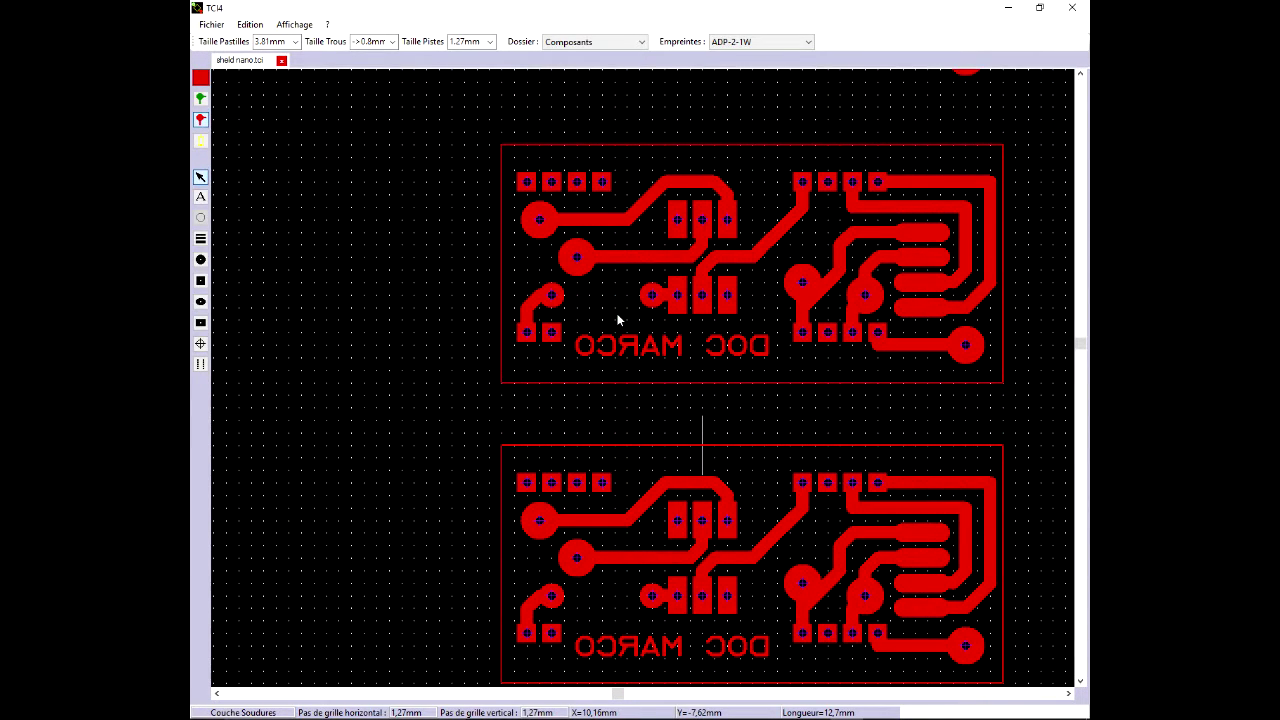
pyautogui.scroll(-1, 617, 320)
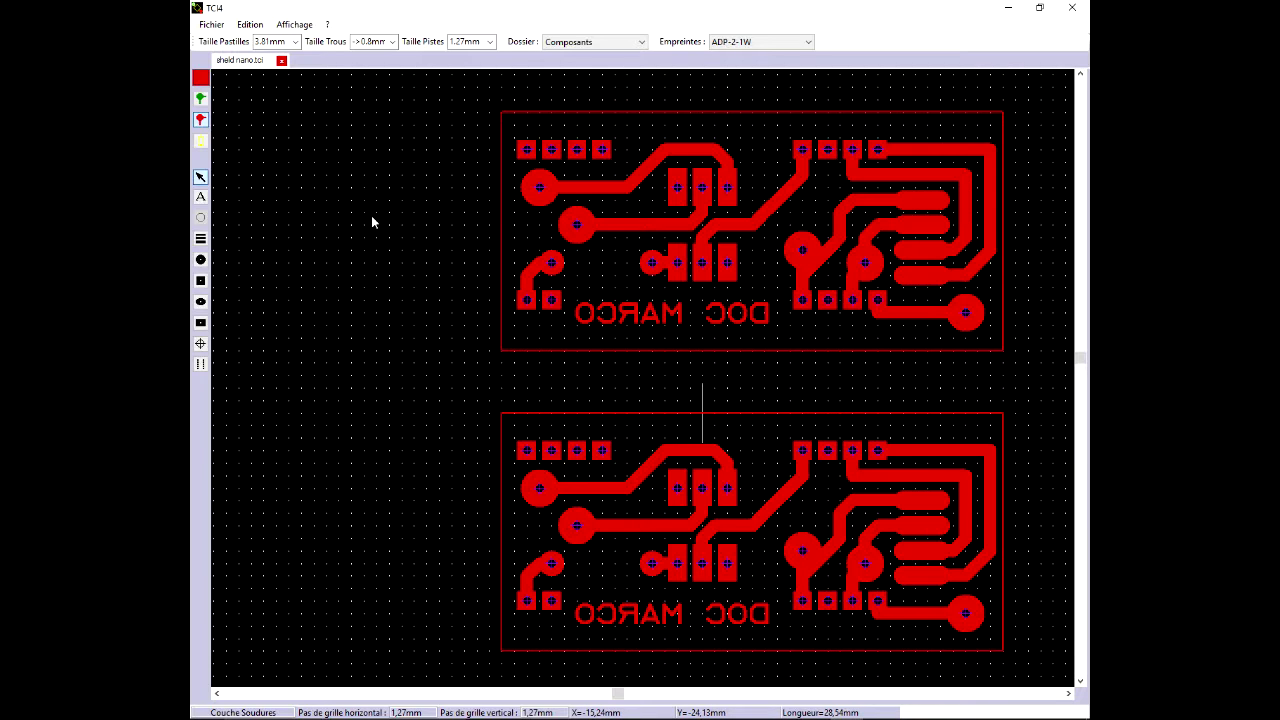
pyautogui.scroll(-2, 371, 217)
pyautogui.scroll(2, 371, 217)
pyautogui.scroll(-2, 371, 222)
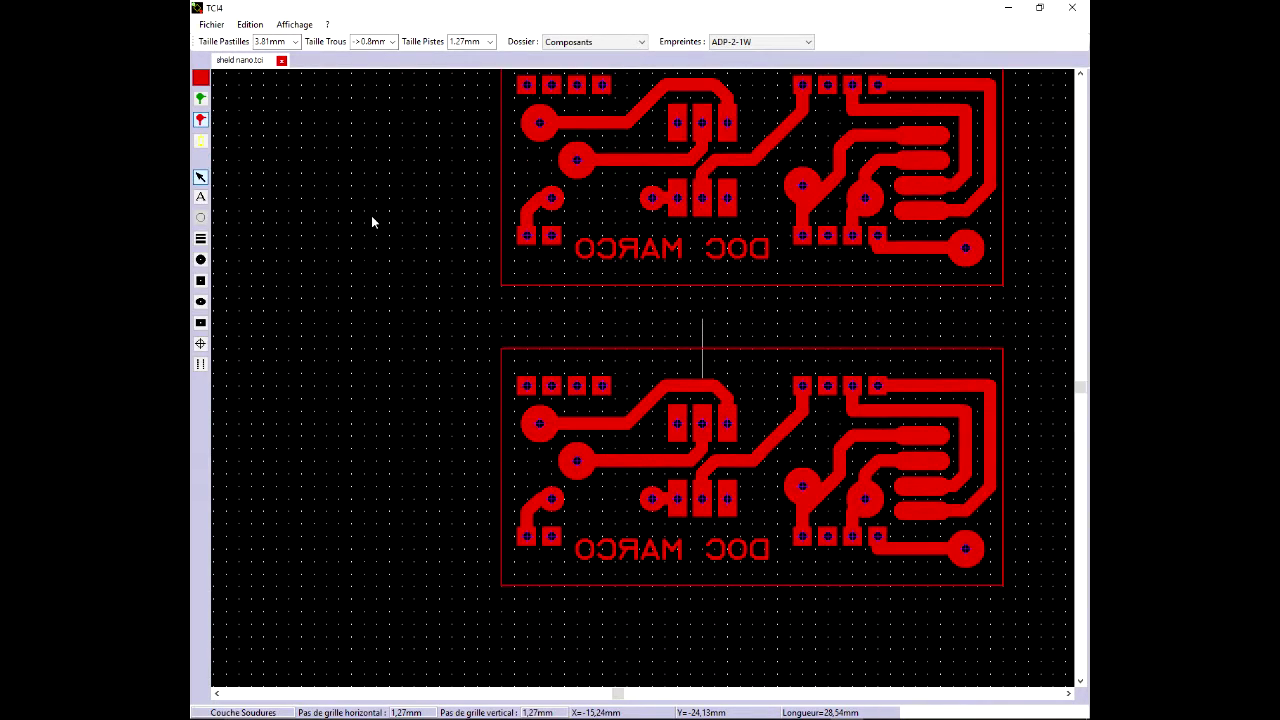